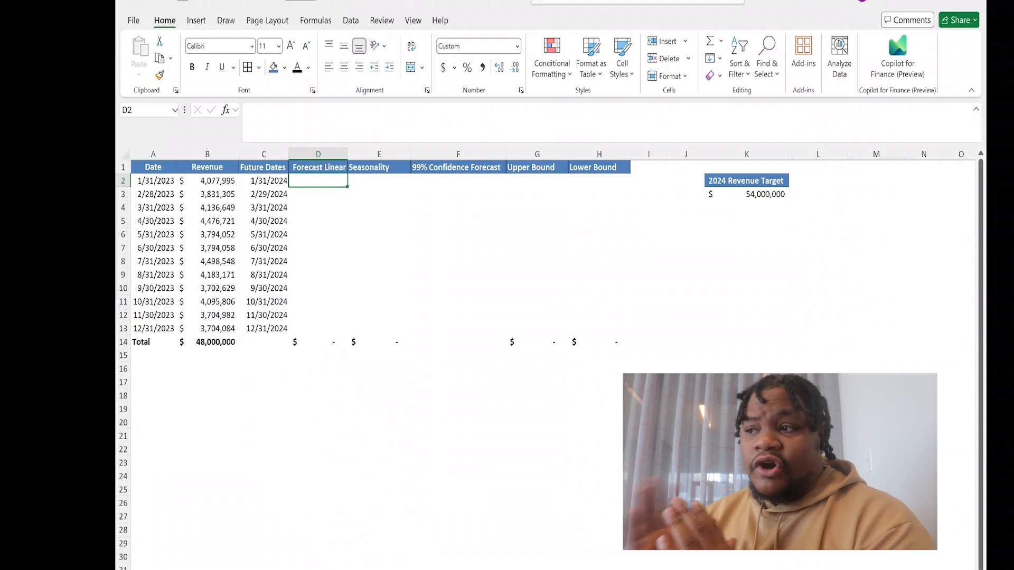
Start a FORECAST.LINEAR formula in D2 with the future date in C2 as its x argument
click(746, 194)
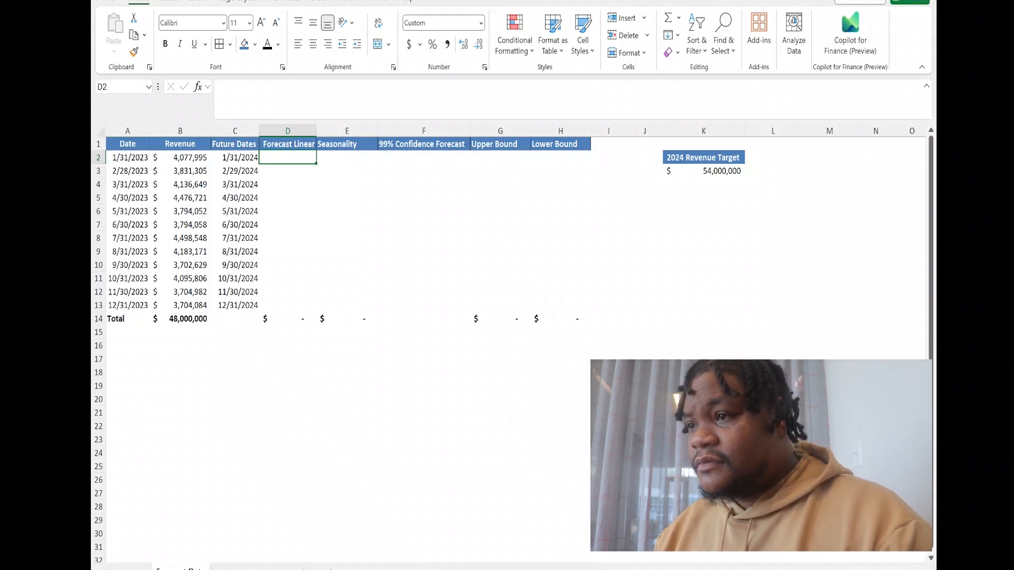
text(=f)
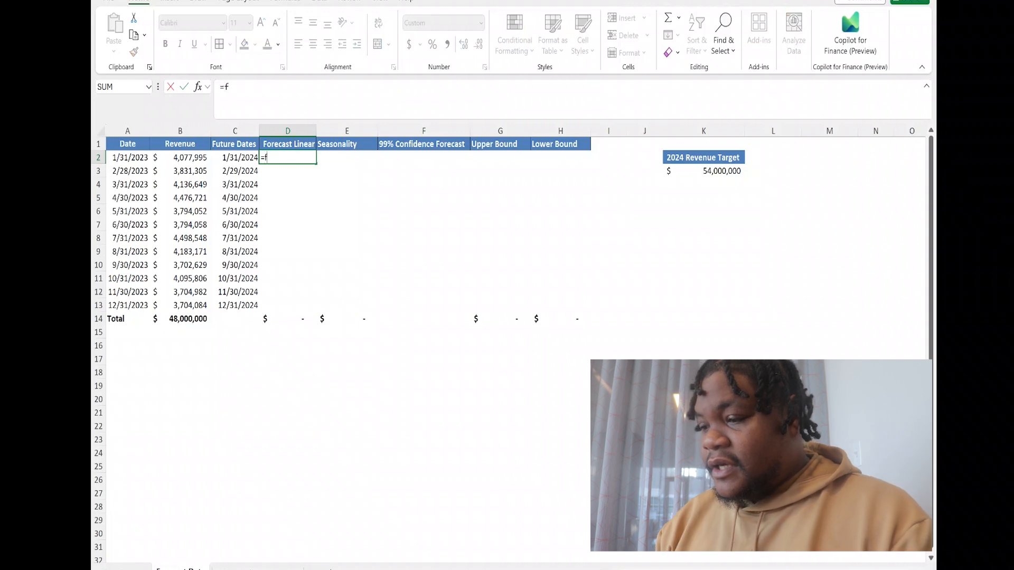
text(r)
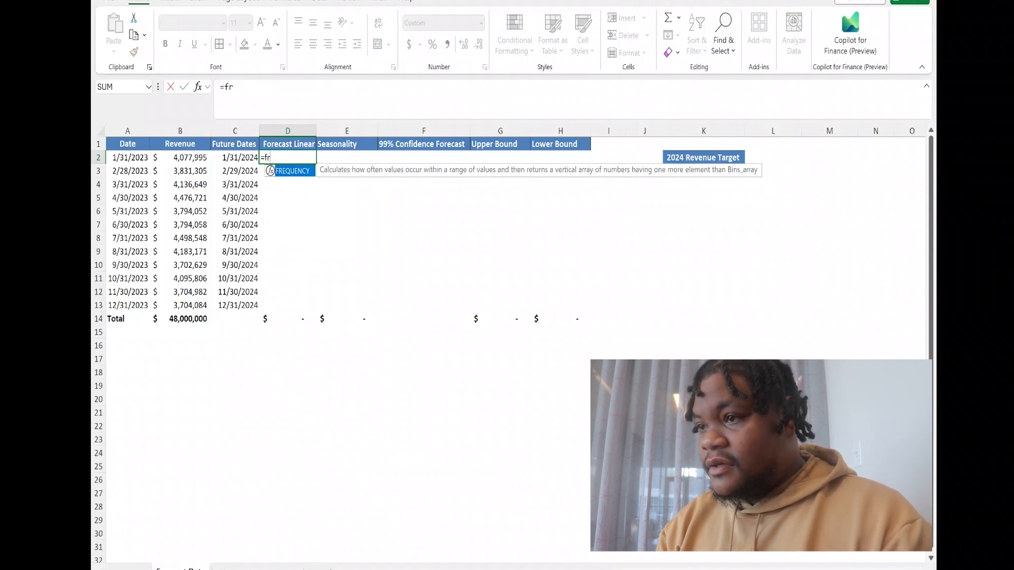
key(BackSpace)
text(or)
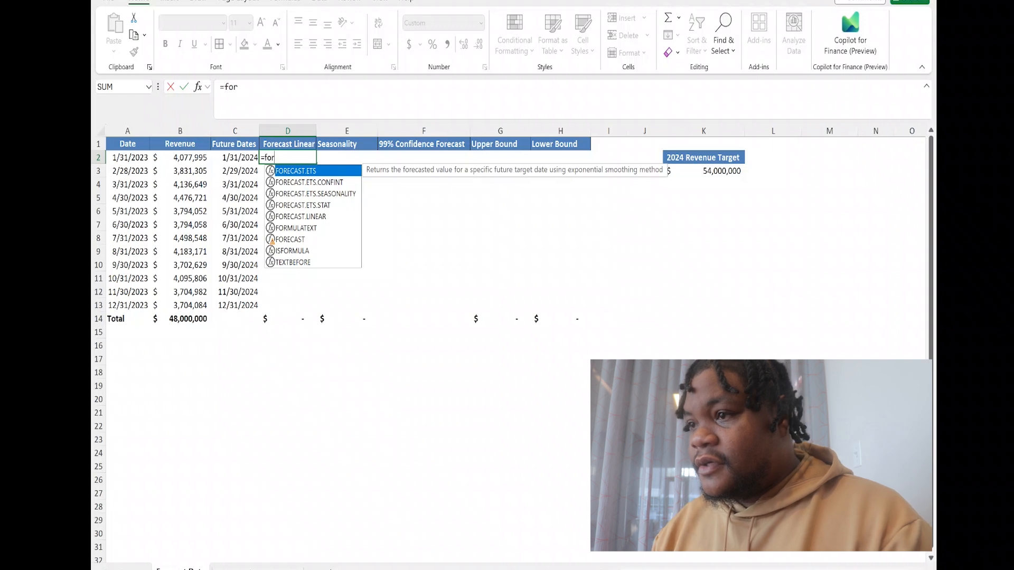
key(Down)
key(Down)
key(Down)
key(Down)
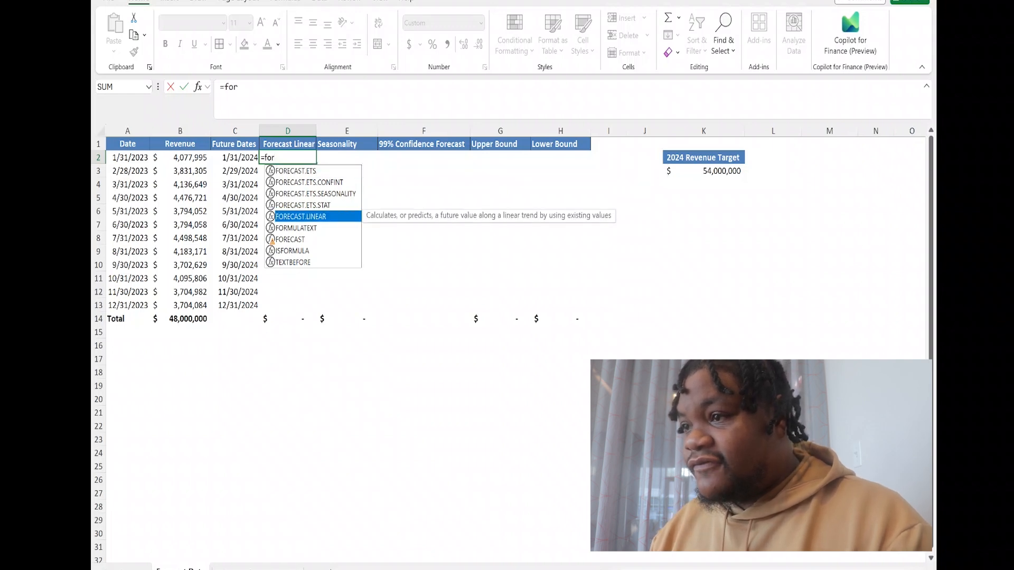
key(Tab)
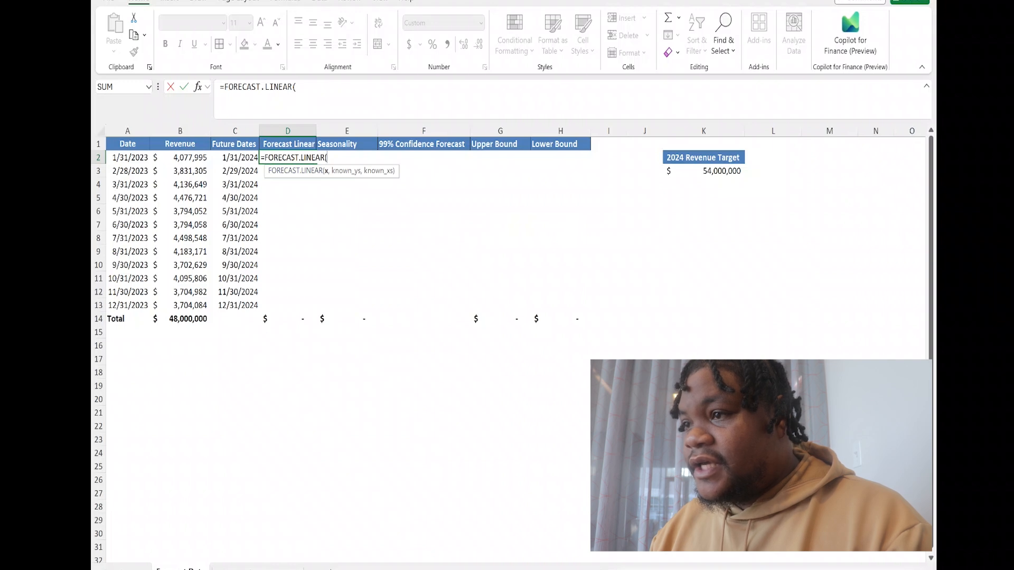
key(Left)
text(,)
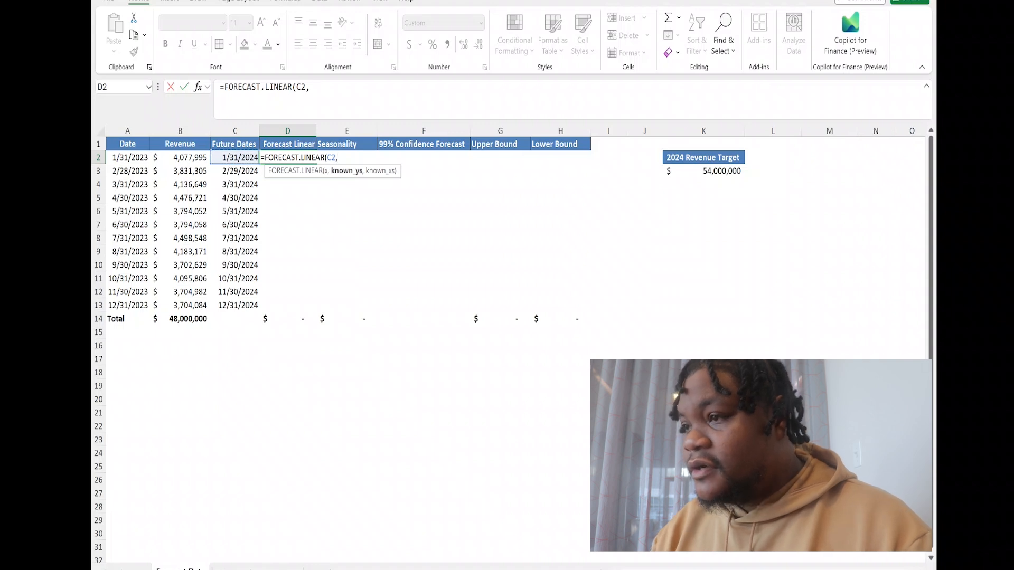
Add the revenue range as the formula's known_ys argument with absolute references, $B$2:$B$13
key(Left)
key(Left)
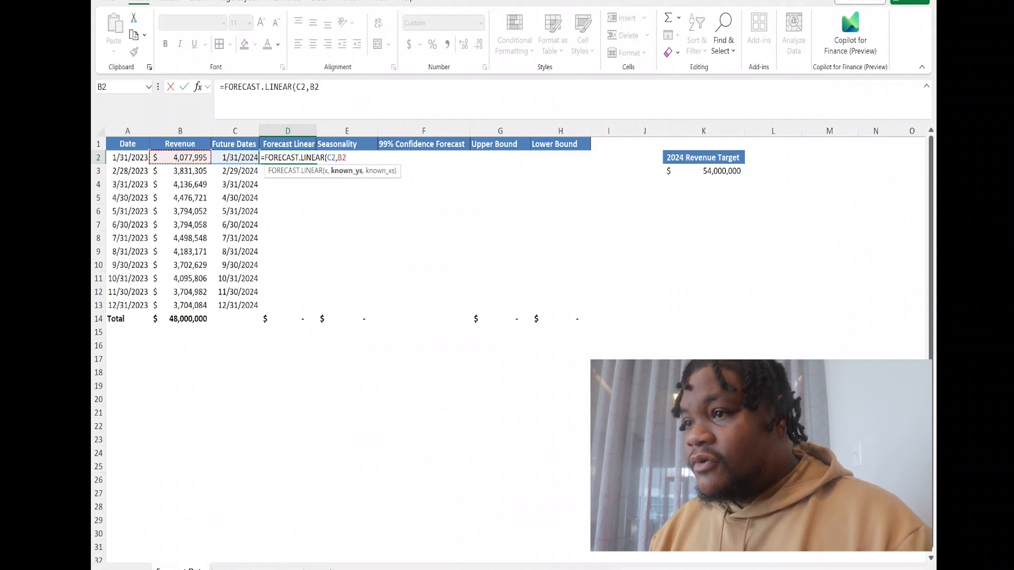
key(ctrl+shift+Down)
key(shift+Up)
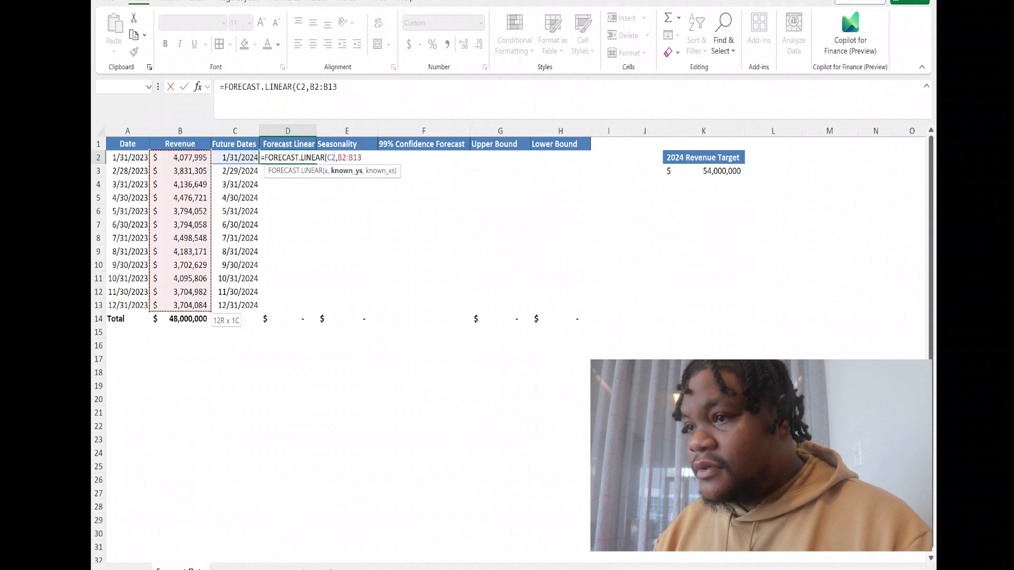
scroll(507, 343, down, 1)
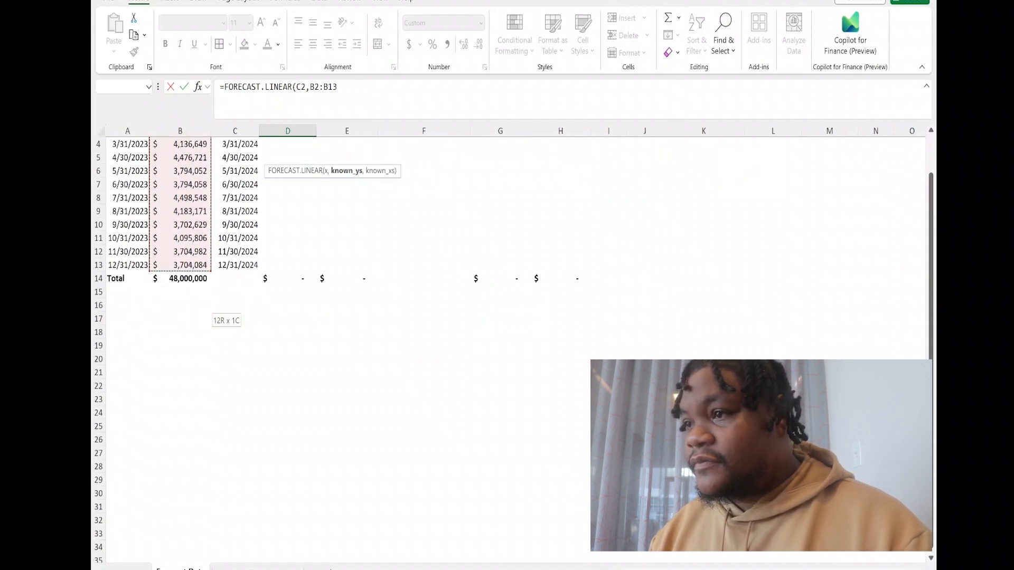
scroll(507, 344, up, 1)
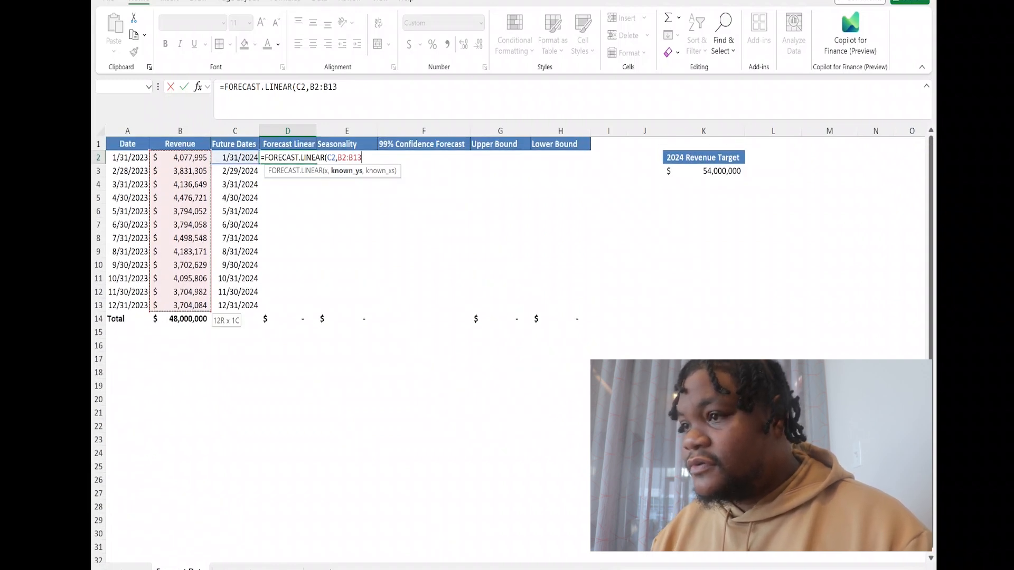
key(F4)
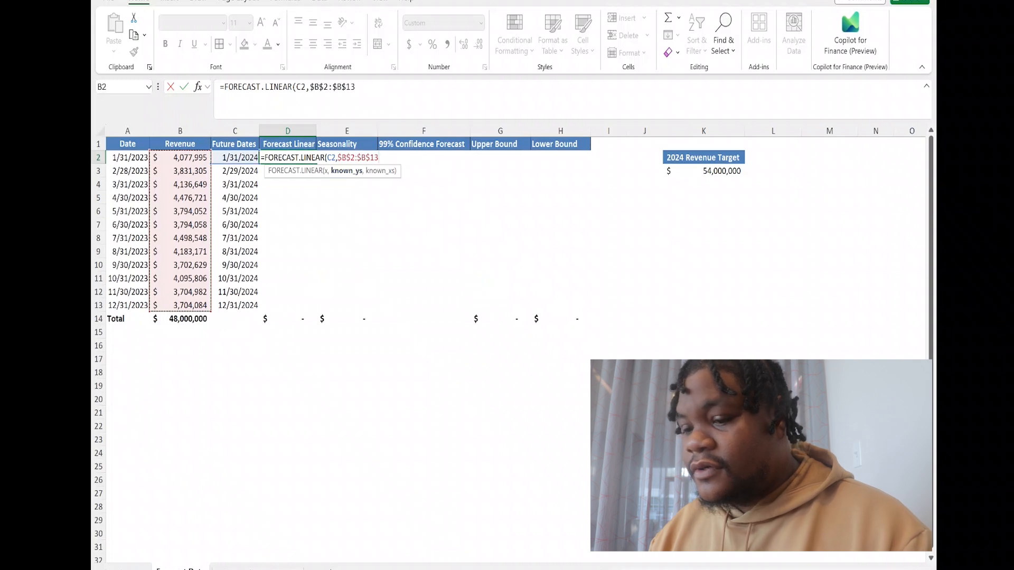
text(,)
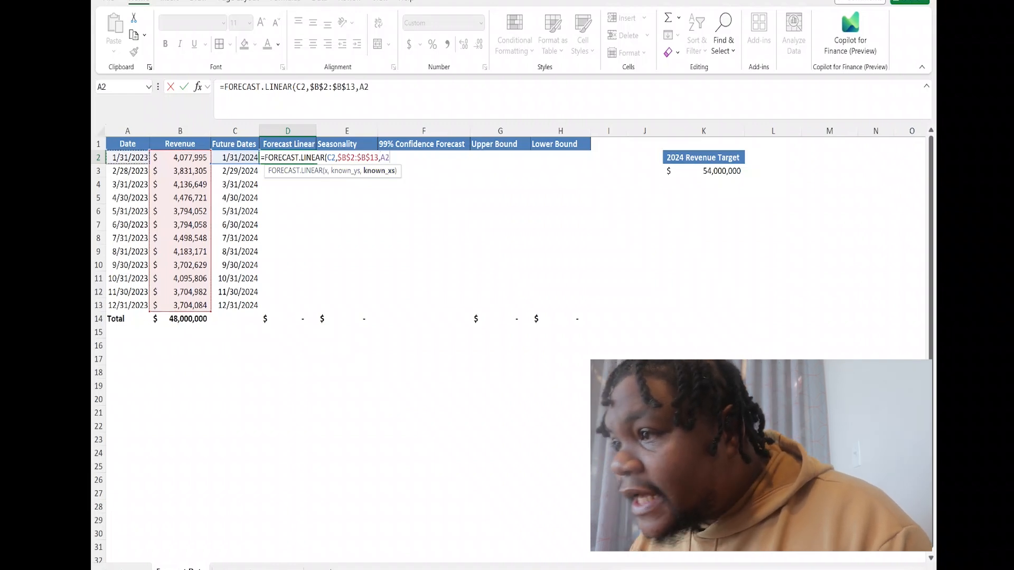
Complete the linear forecast formula with the absolute date range $A$2:$A$13 as known_xs and enter it in D2
click(127, 158)
key(ctrl+shift+Down)
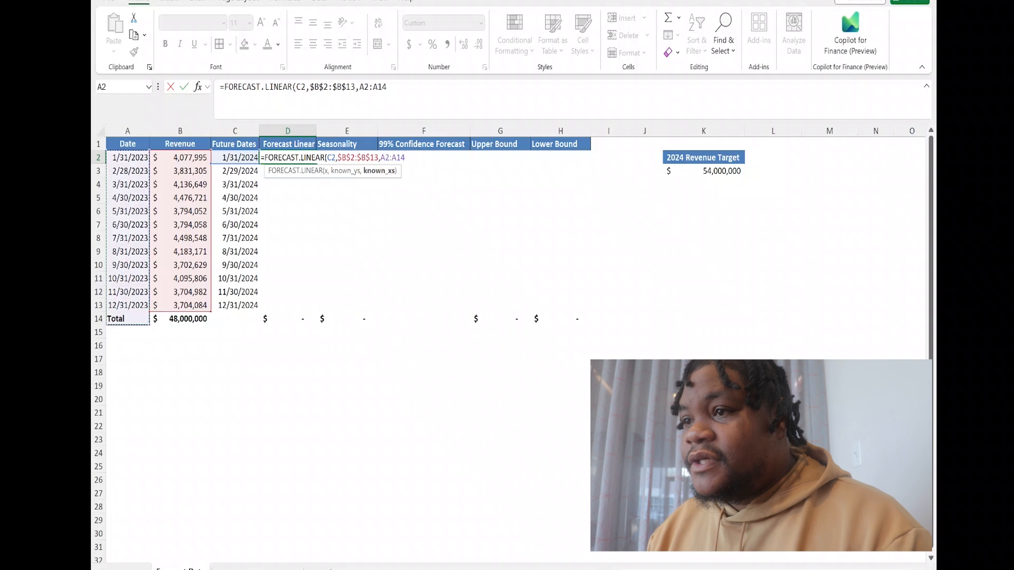
key(shift+Up)
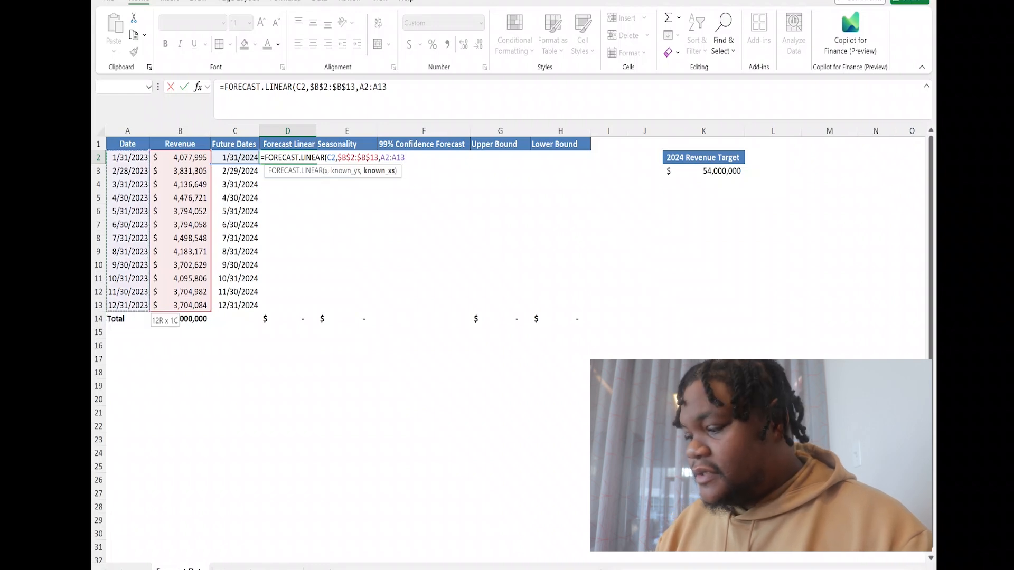
key(F4)
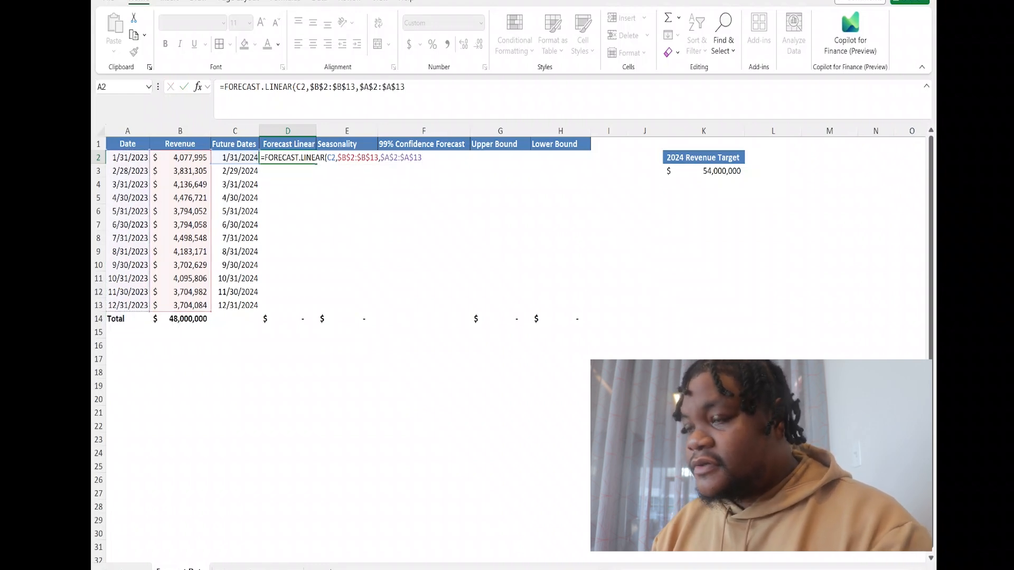
key(Return)
key(Up)
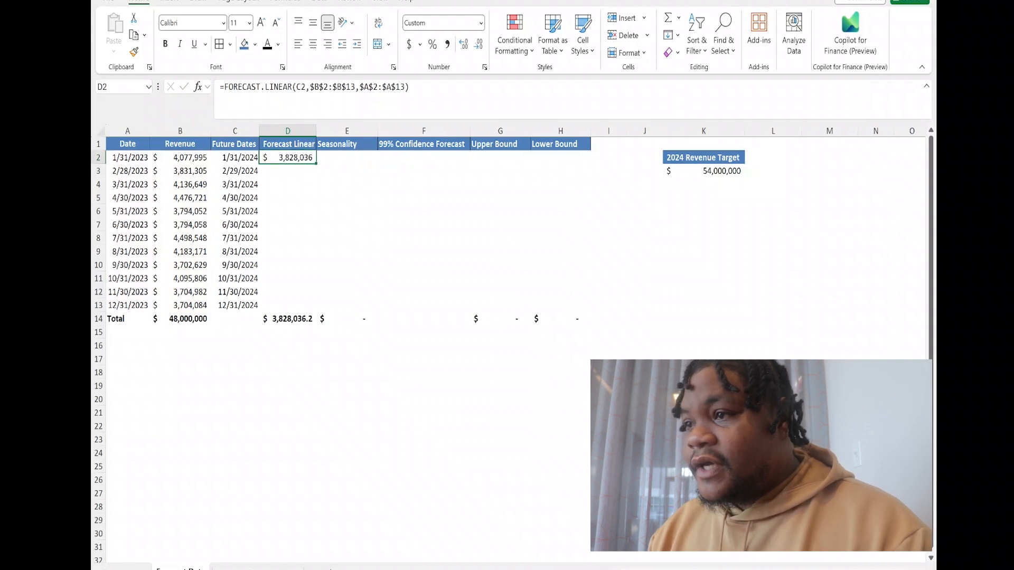
Fill the linear forecast formula from D2 down to D13 and check the forecast and revenue totals in row 14
double_click(316, 163)
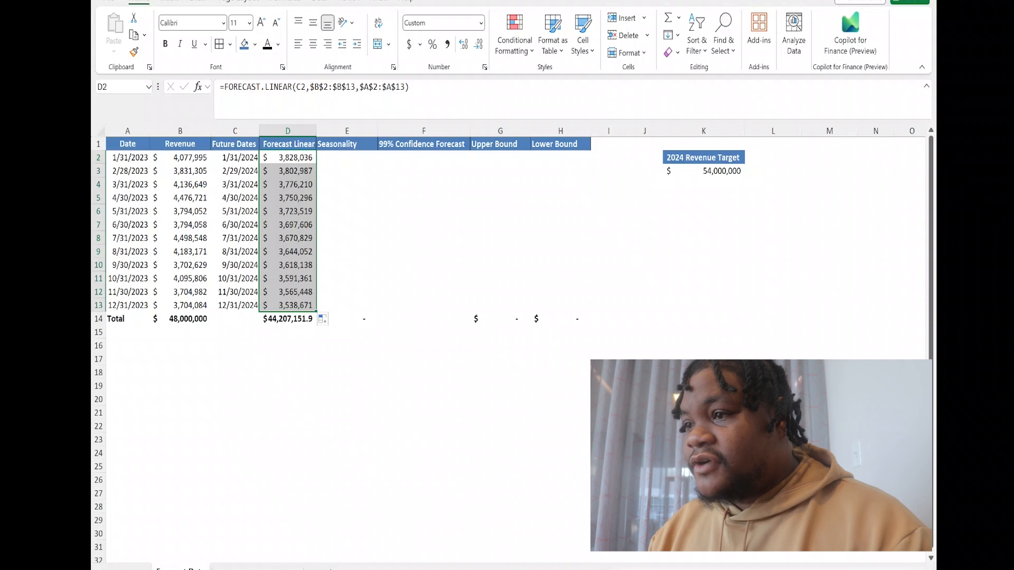
scroll(507, 338, down, 14)
scroll(507, 338, up, 14)
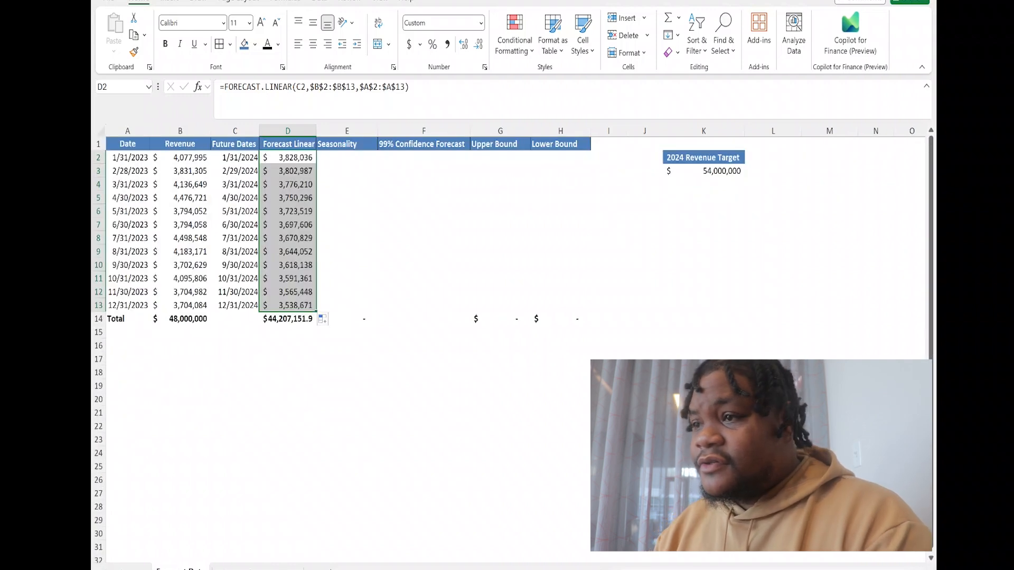
click(288, 319)
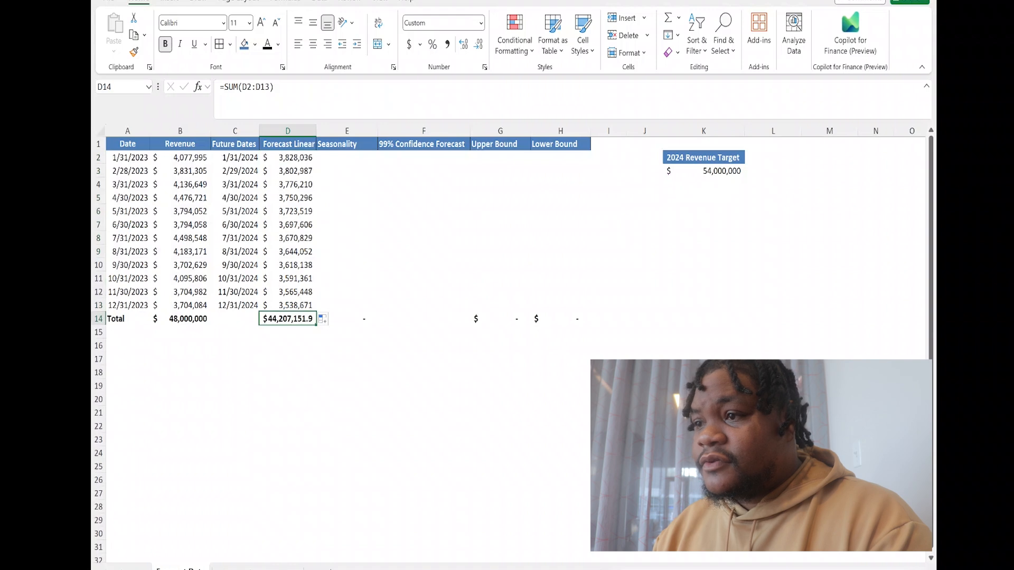
click(181, 332)
click(180, 319)
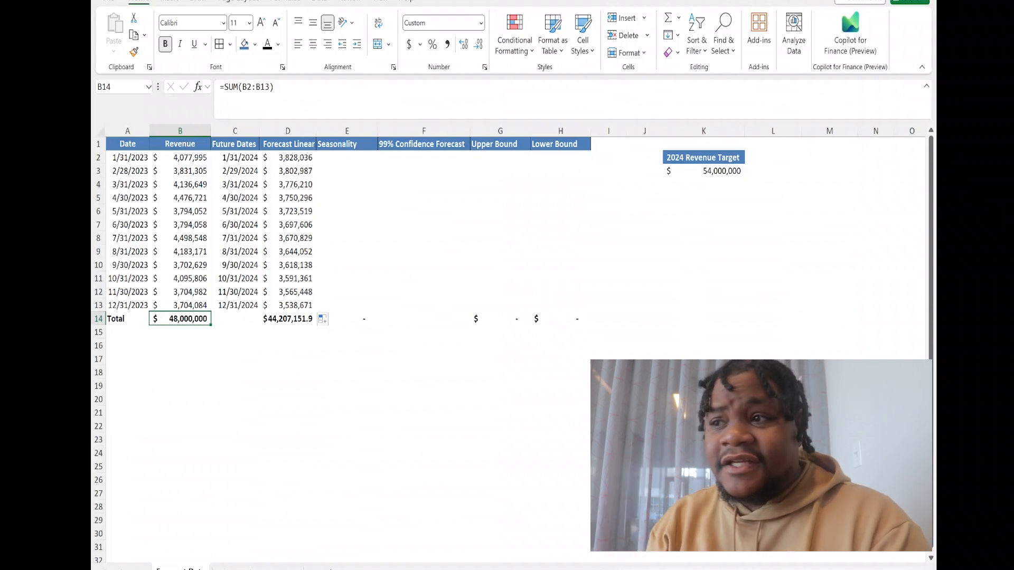
Start a FORECAST.ETS formula in E2 of the Seasonality column with C2 as the target date
click(347, 158)
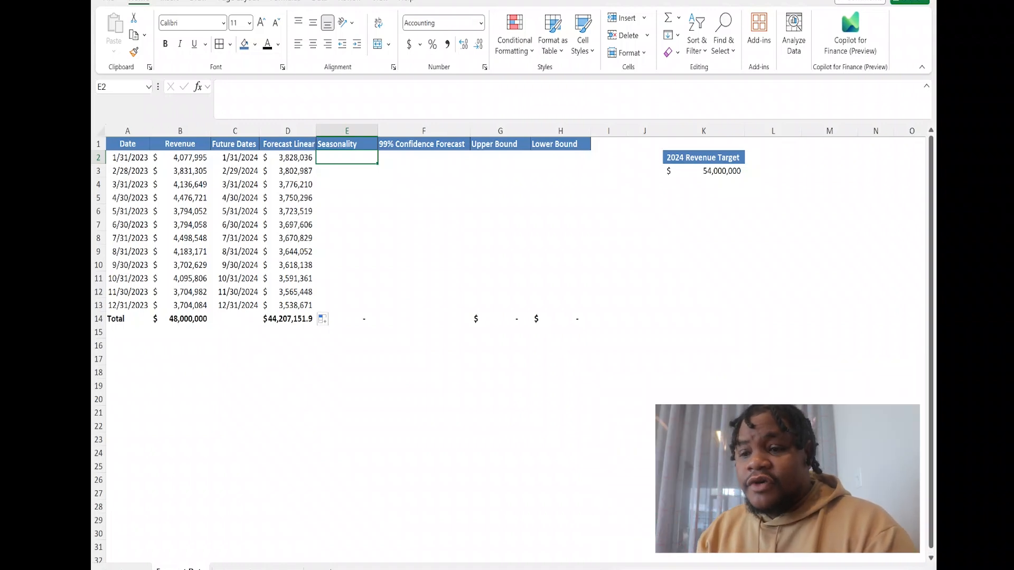
click(288, 158)
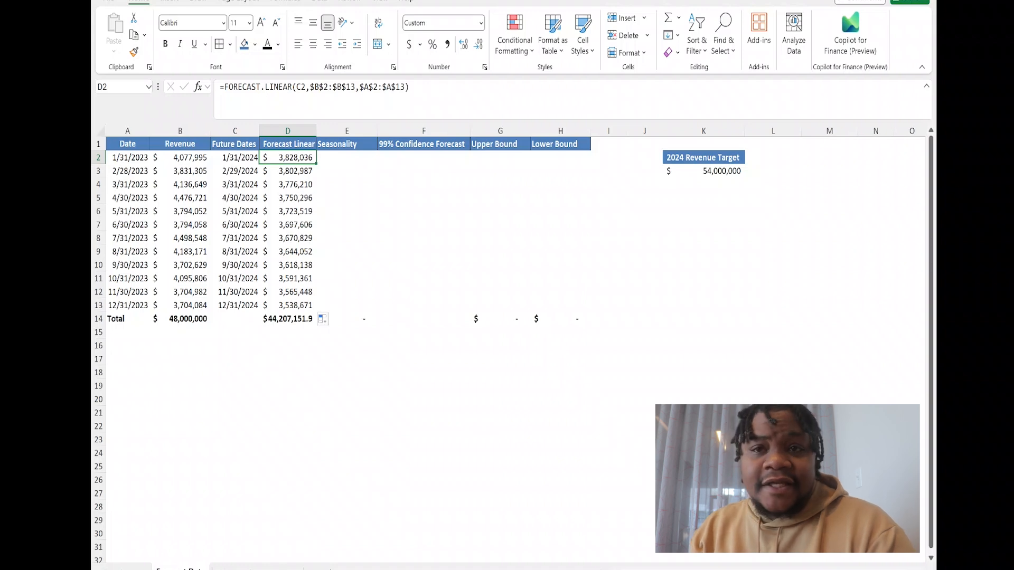
click(347, 158)
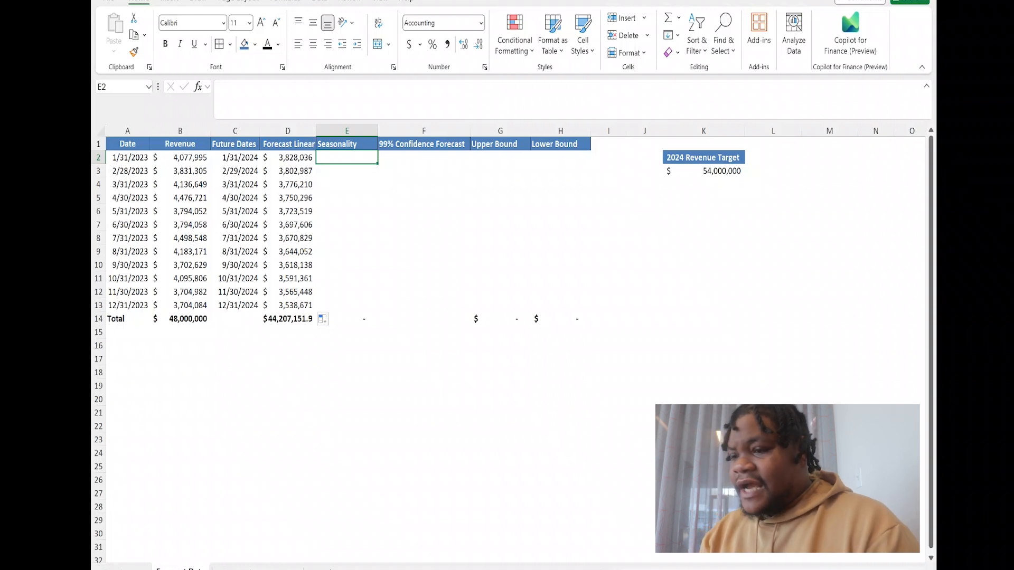
text(=for)
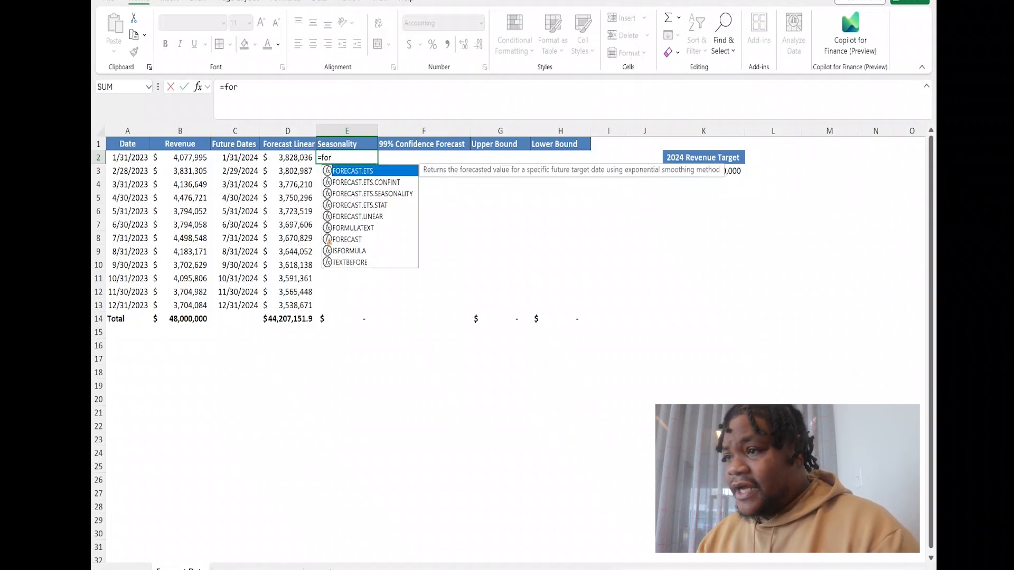
key(Tab)
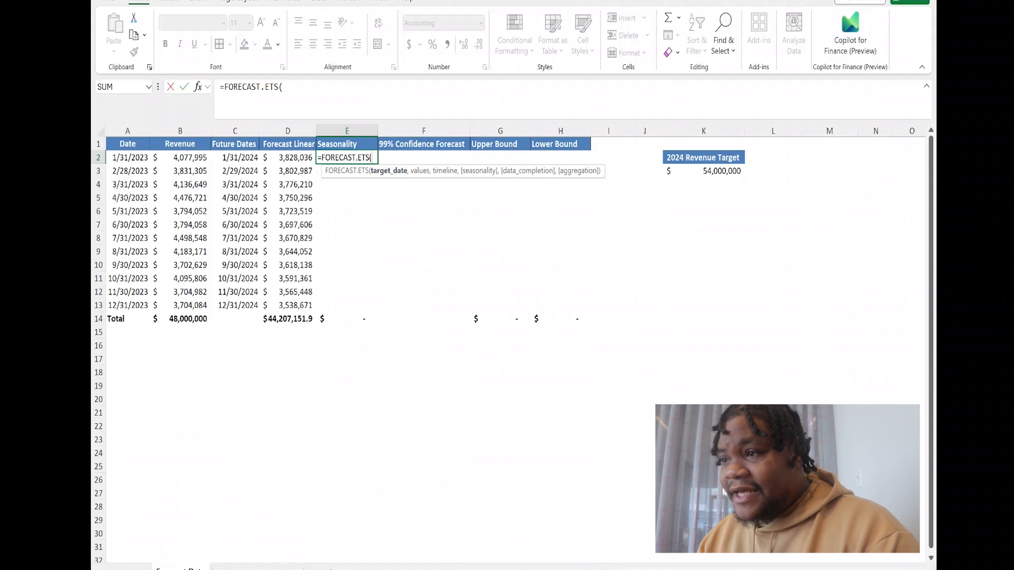
click(235, 158)
key(BackSpace)
key(BackSpace)
click(235, 157)
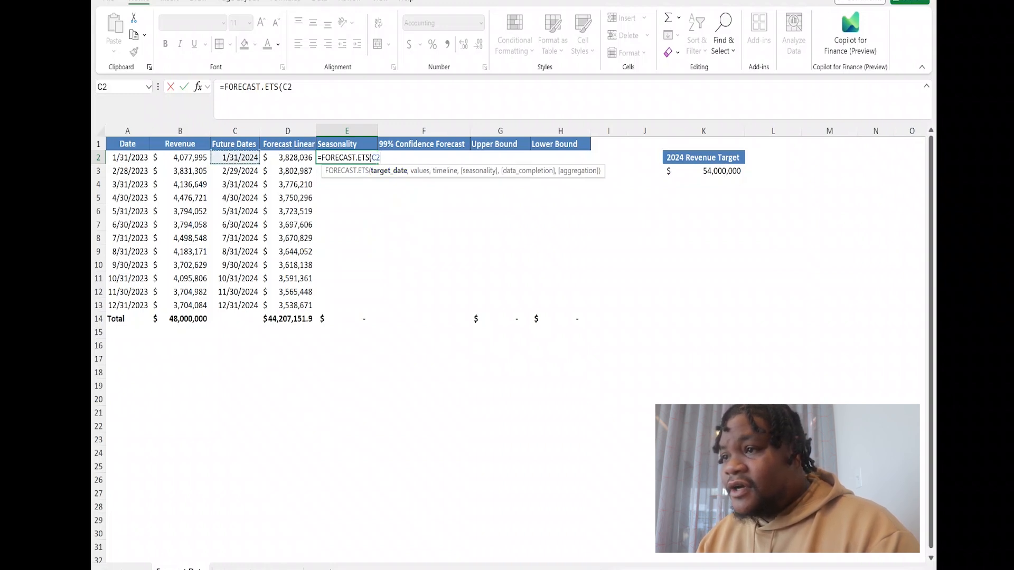
text(,)
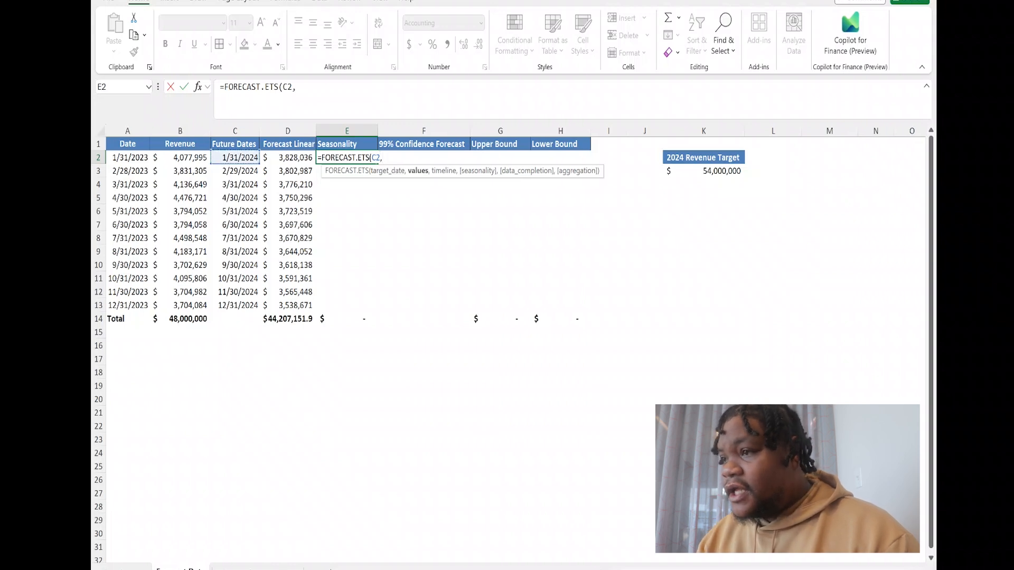
Add the revenue range $B$2:$B$13 as the absolute values argument of the FORECAST.ETS formula
click(181, 158)
key(ctrl+shift+Down)
key(shift+Up)
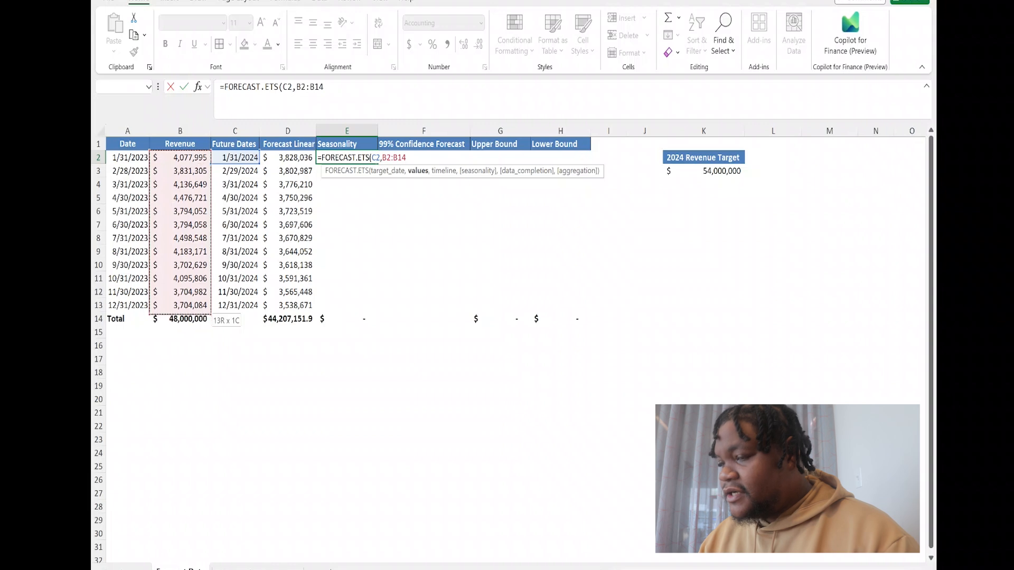
key(F4)
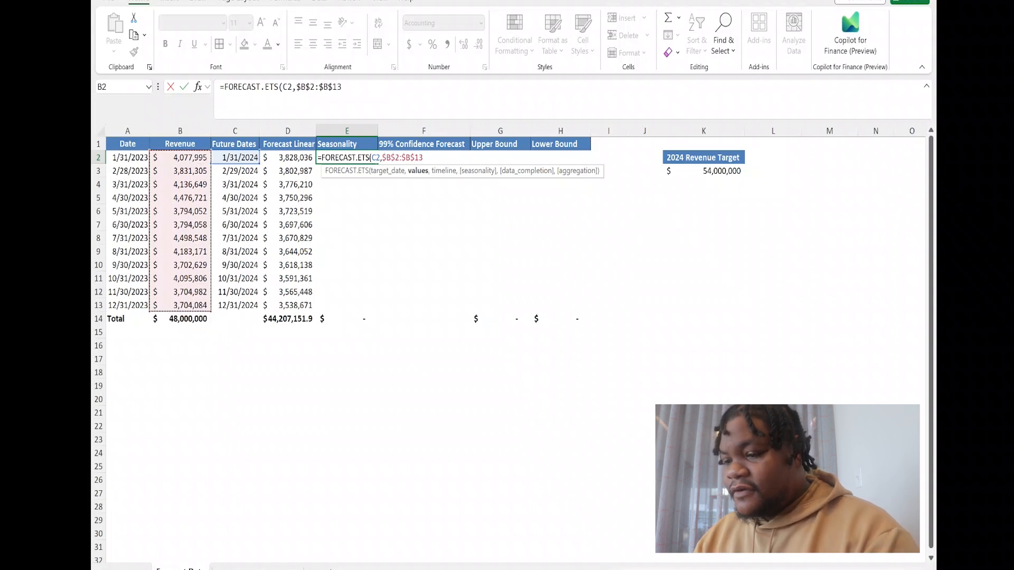
text(,)
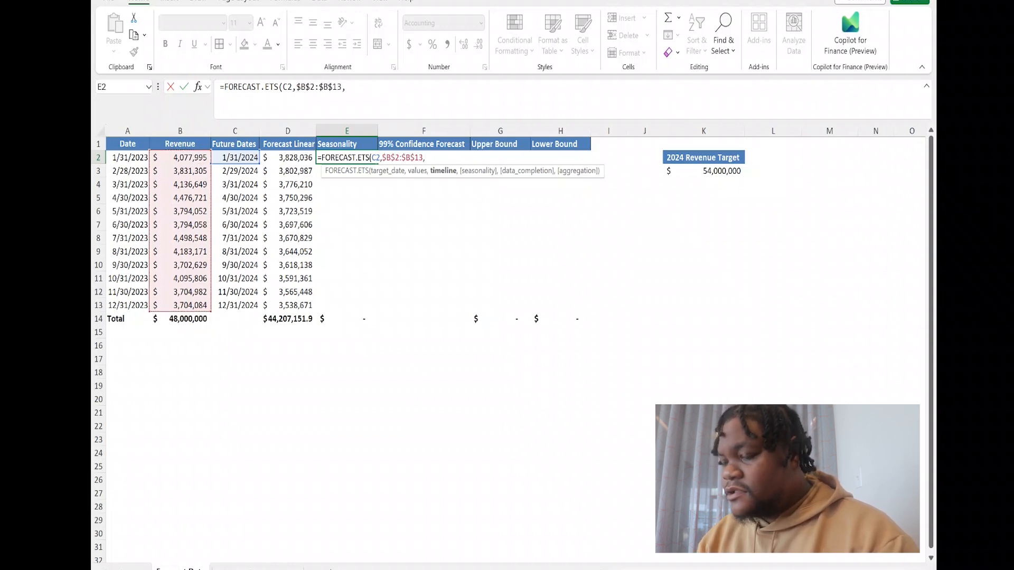
Complete the seasonality formula with the absolute date range $A$2:$A$13 as the timeline and enter it in E2
click(128, 157)
key(ctrl+shift+Down)
key(shift+Up)
key(F4)
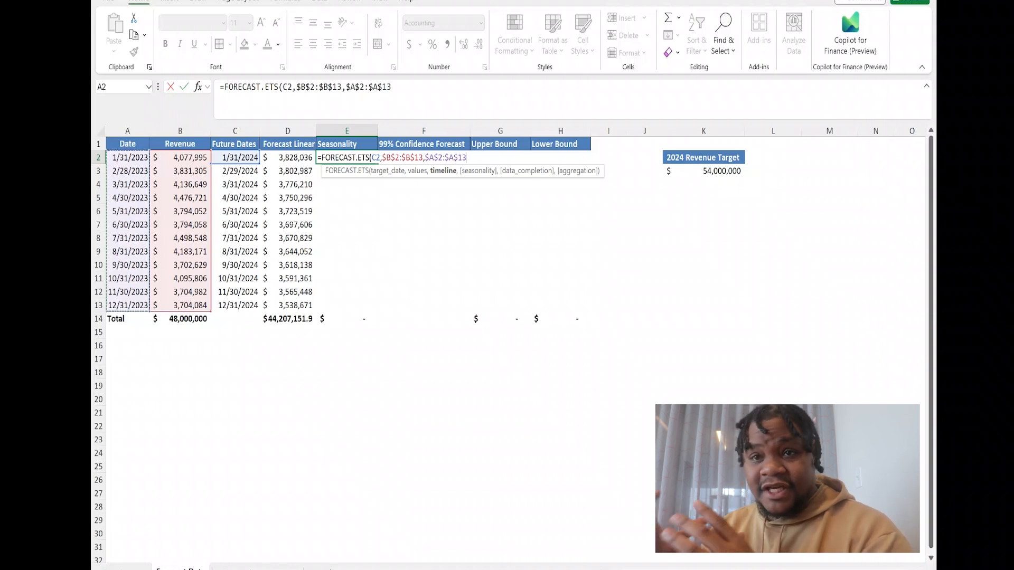
text())
key(Return)
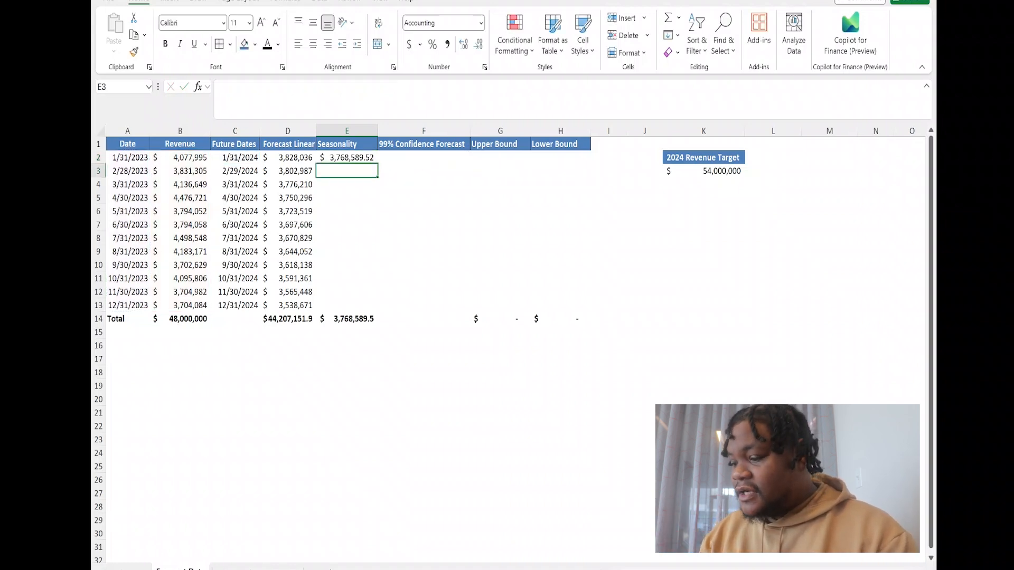
Fill the seasonality forecast formula from E2 down to E13 and check the column total in E14
click(347, 158)
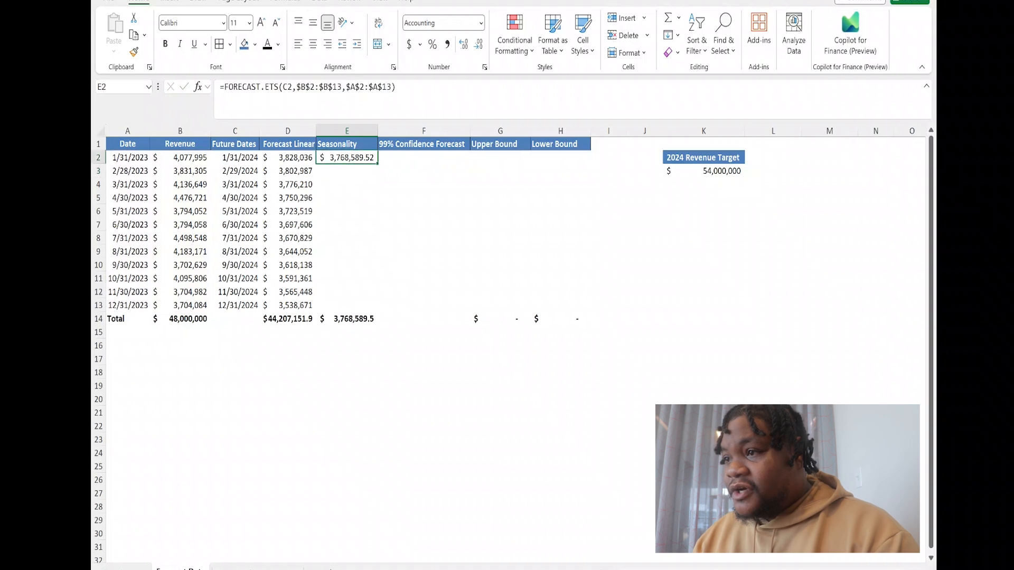
click(347, 305)
click(347, 158)
click(384, 169)
click(388, 158)
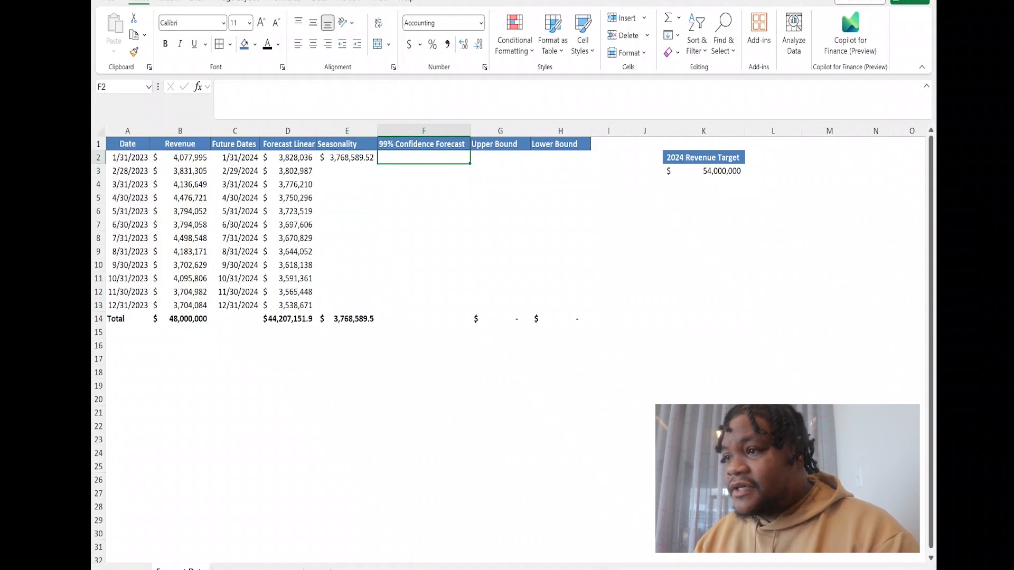
click(360, 158)
double_click(378, 164)
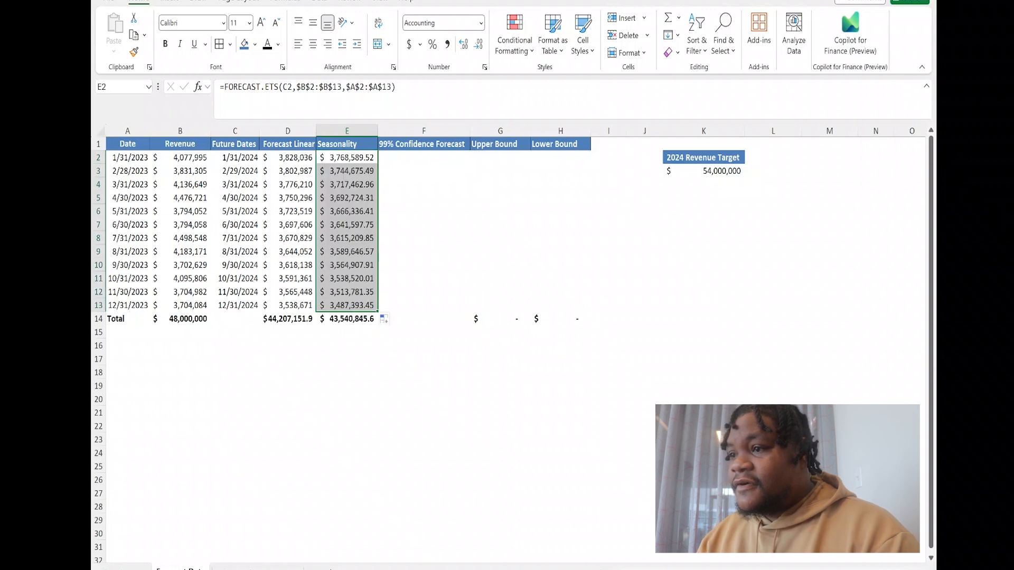
click(347, 319)
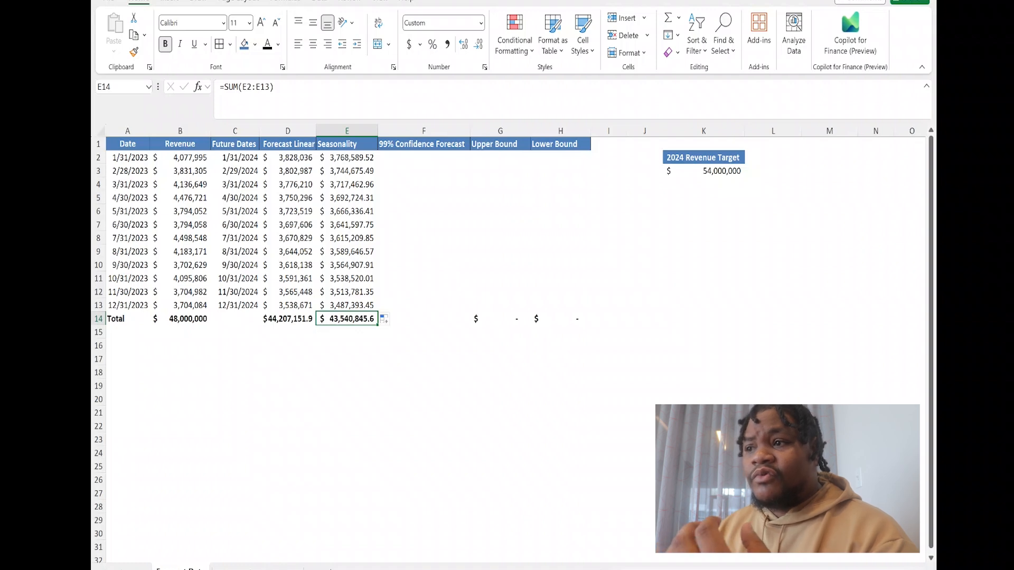
click(347, 158)
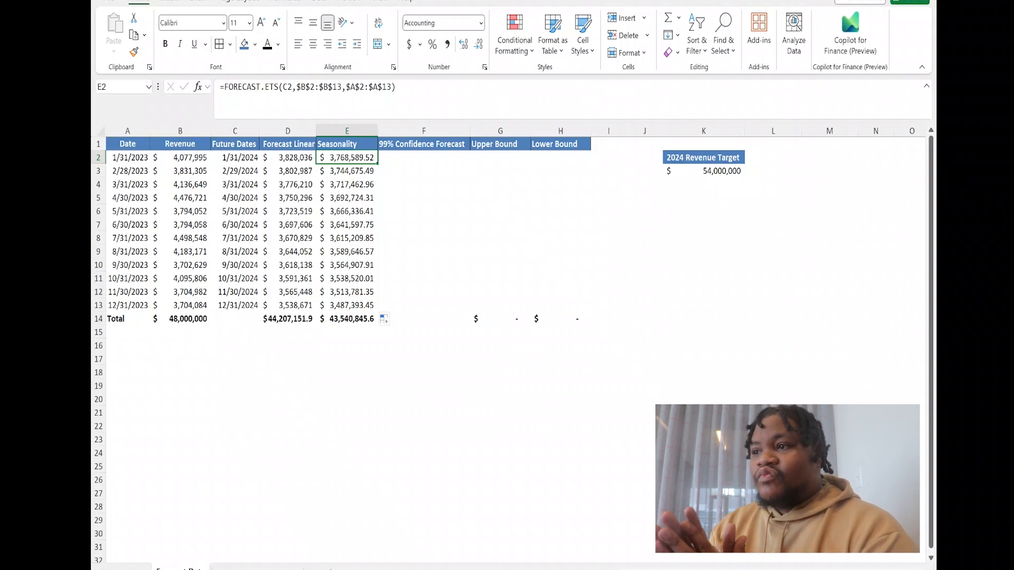
Start a FORECAST.ETS.CONFINT formula in F2 of the 99% Confidence Forecast column with C2 as the target date
click(423, 172)
click(424, 158)
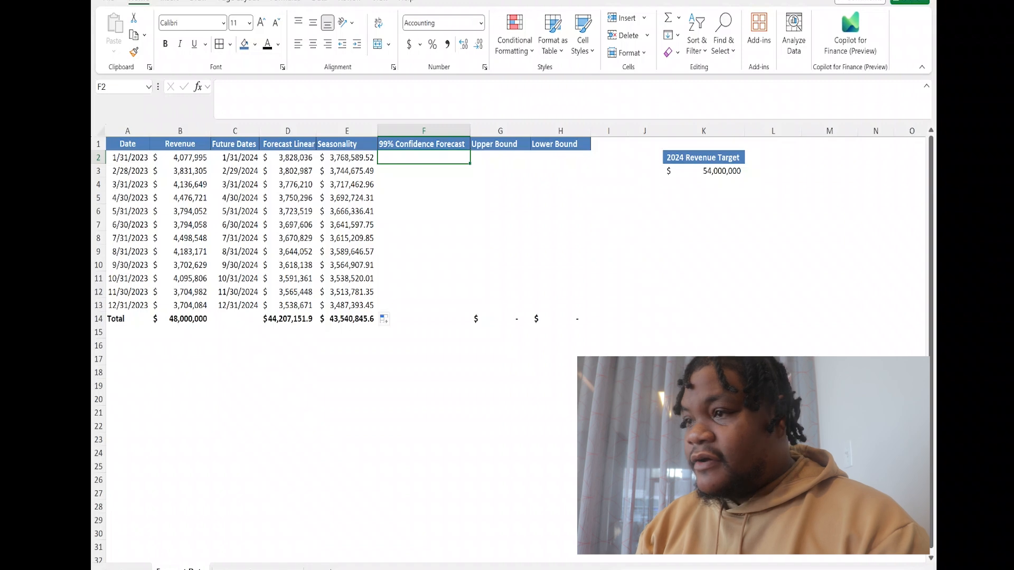
text(=for)
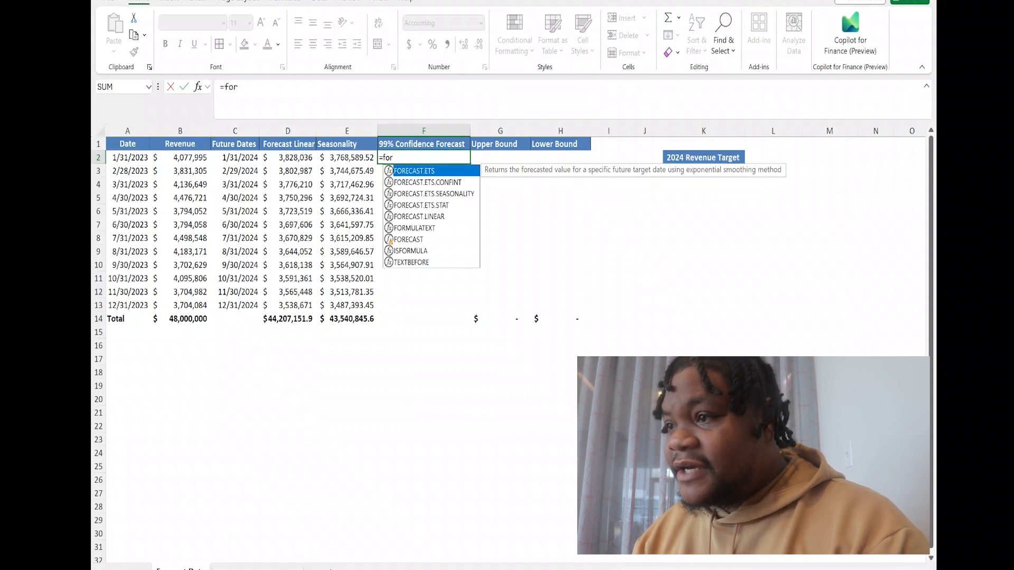
key(Down)
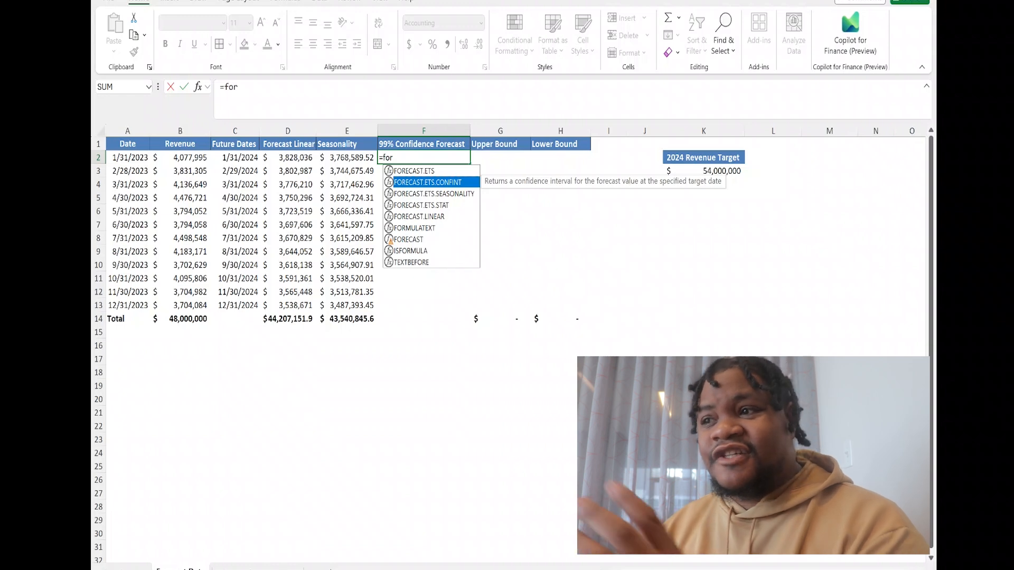
key(Tab)
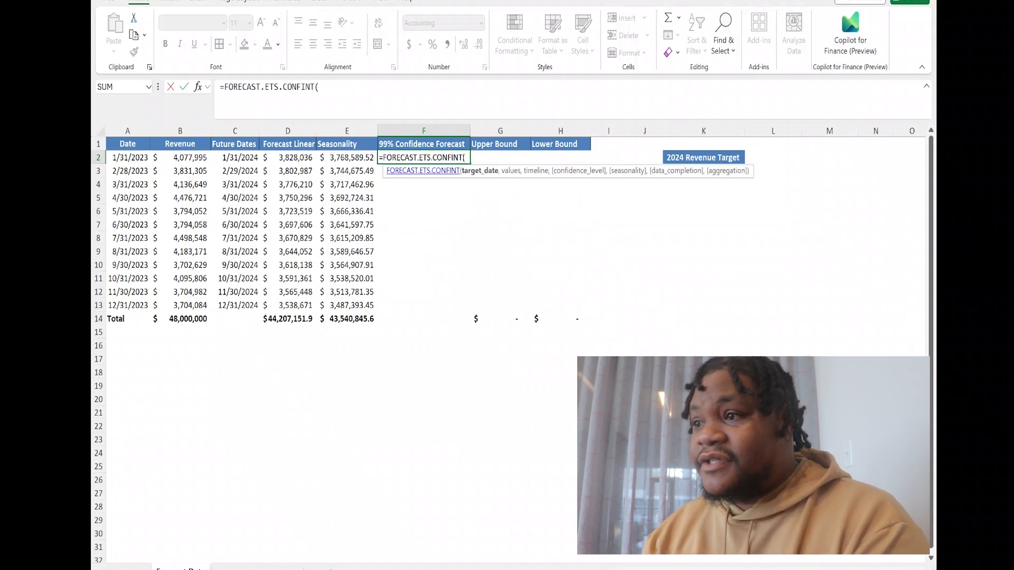
click(235, 158)
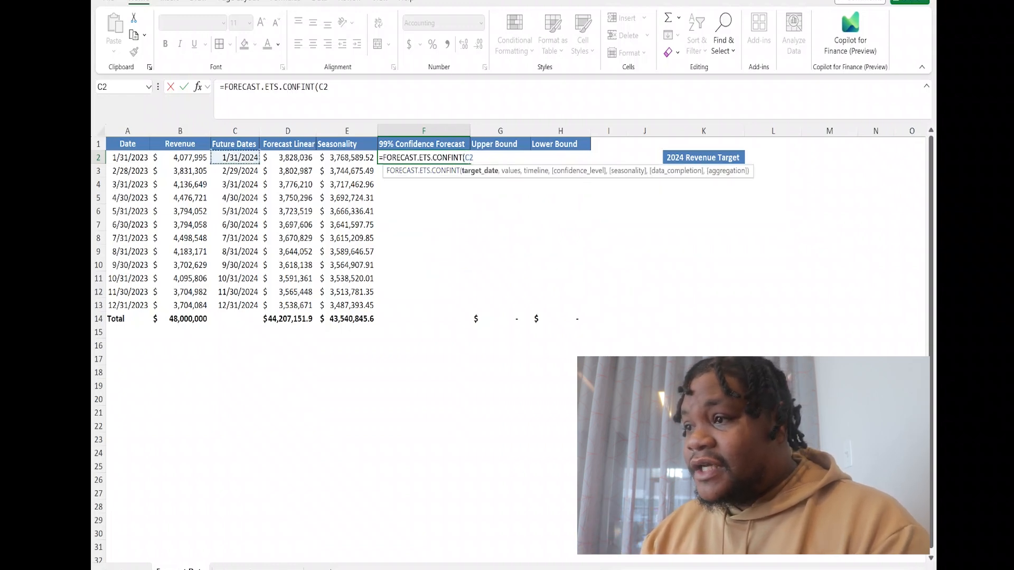
text(,)
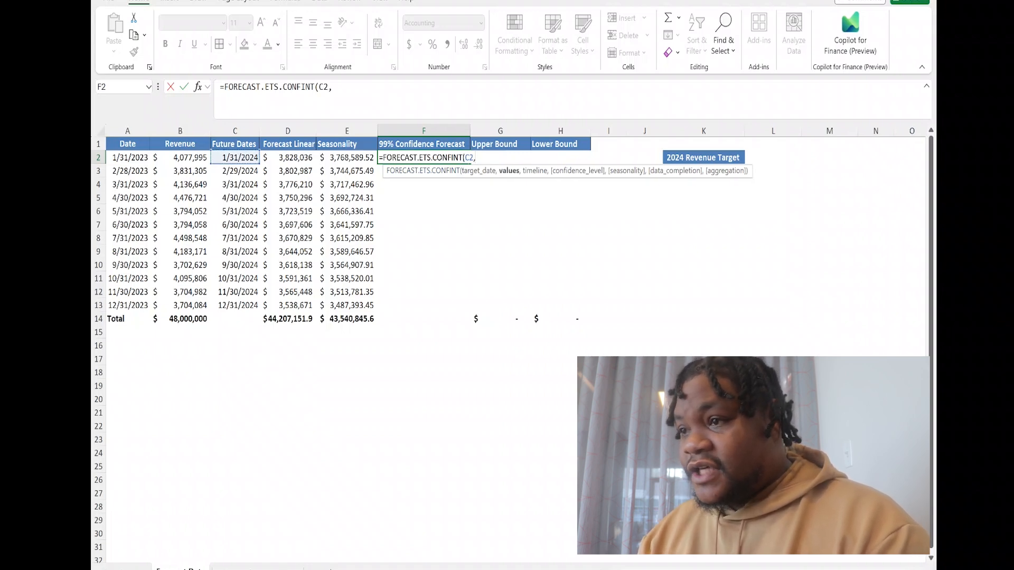
Add the revenue range $B$2:$B$13 as the absolute values argument of the confidence interval formula
click(180, 158)
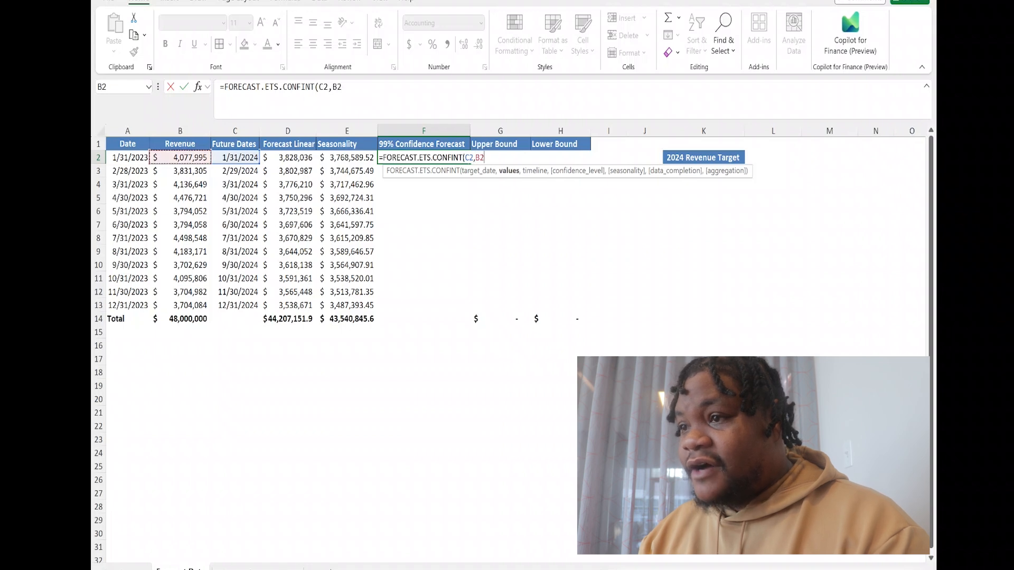
key(ctrl+shift+Down)
key(shift+Up)
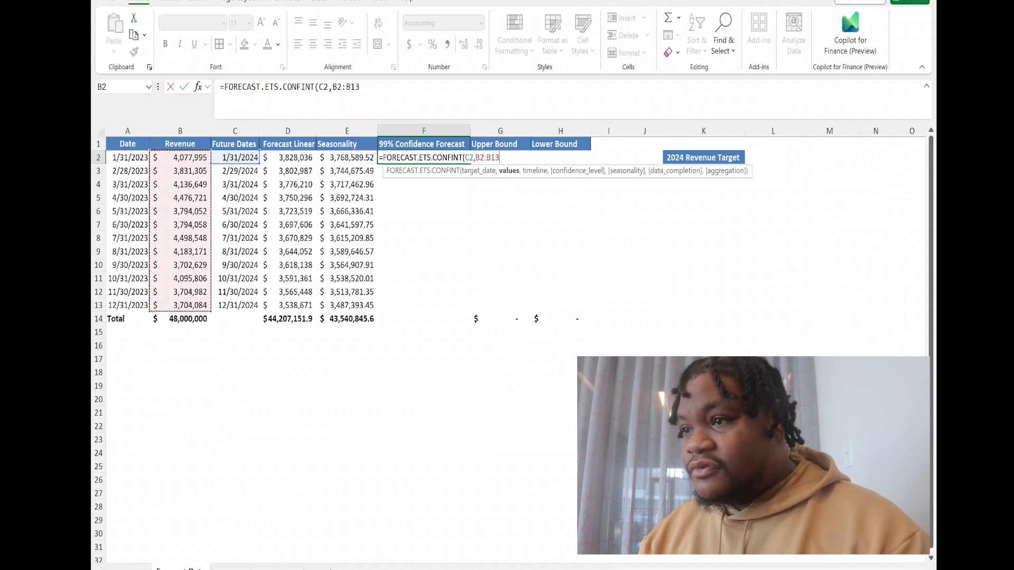
key(F4)
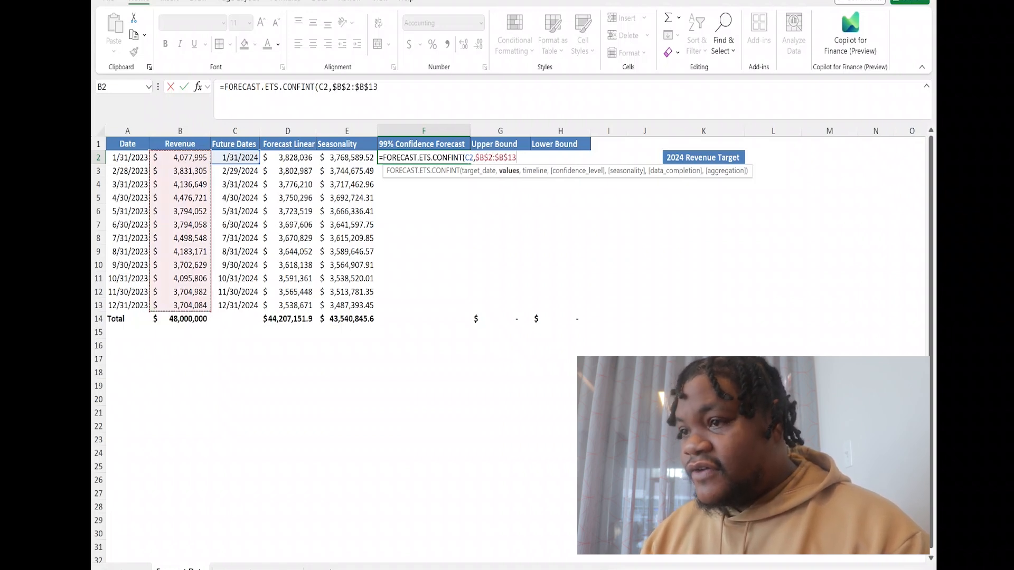
text(,)
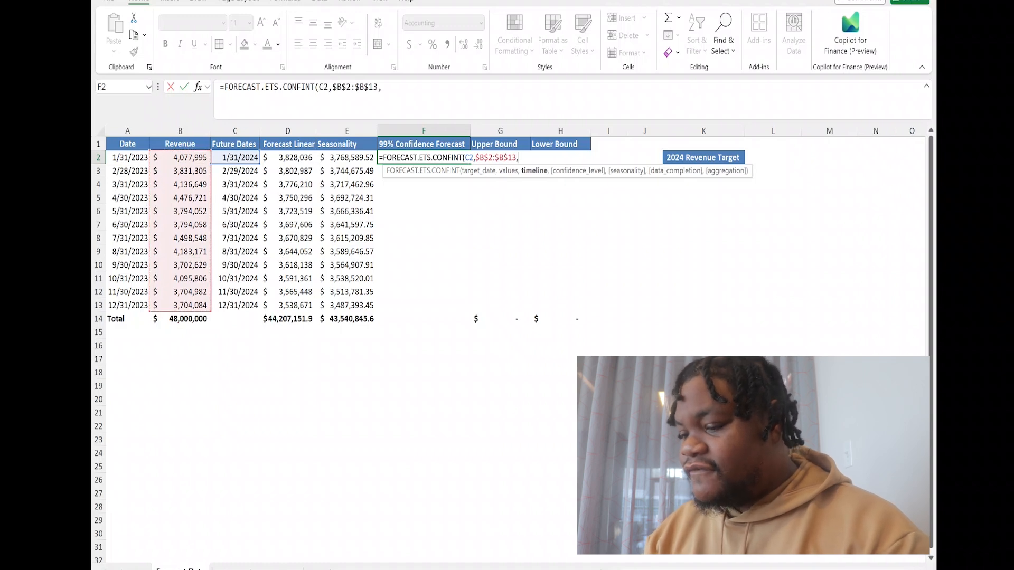
Complete the confidence interval formula in F2 with the absolute timeline $A$2:$A$13 and a 99% confidence level
click(128, 158)
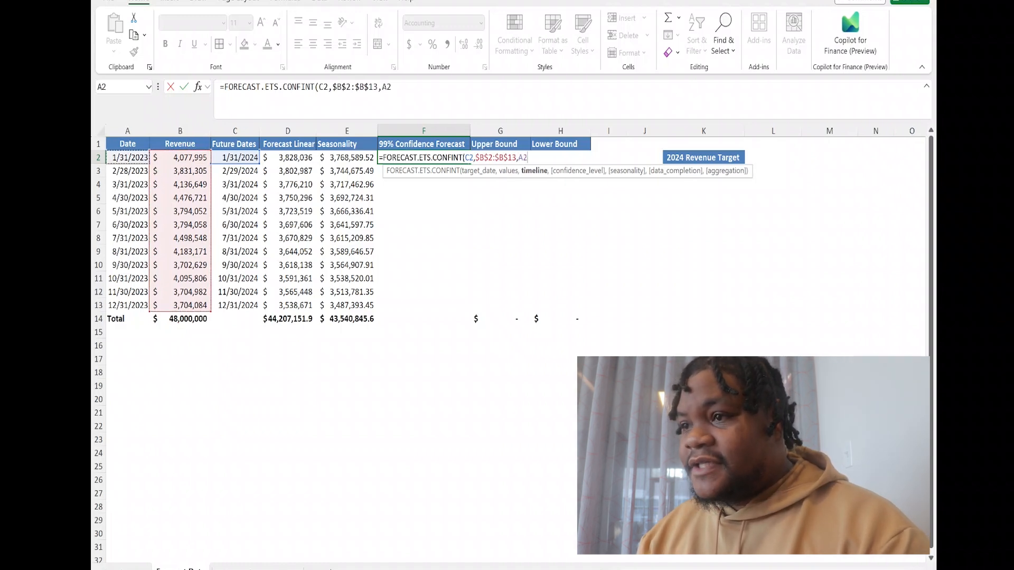
drag(127, 158, 128, 305)
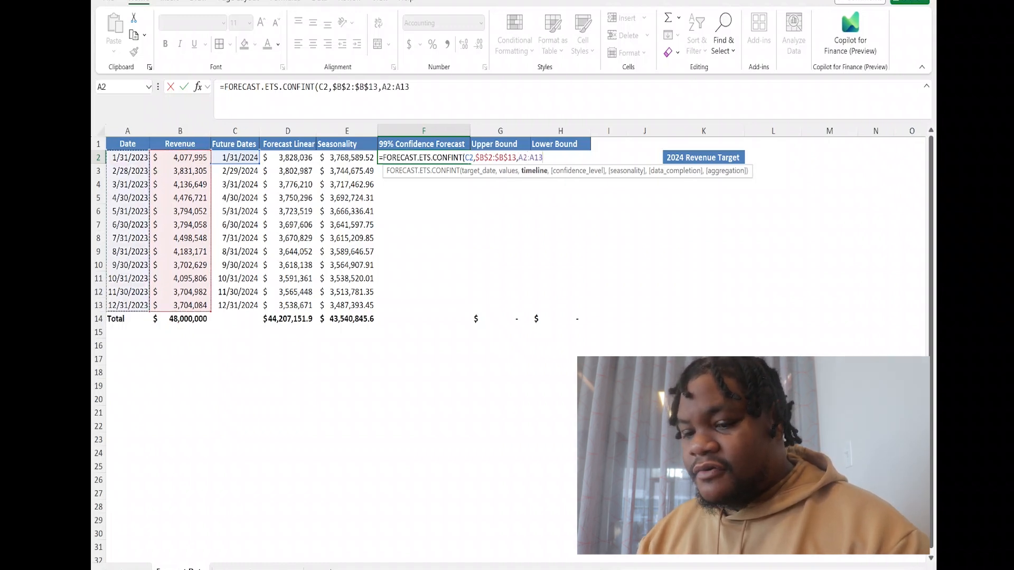
key(F4)
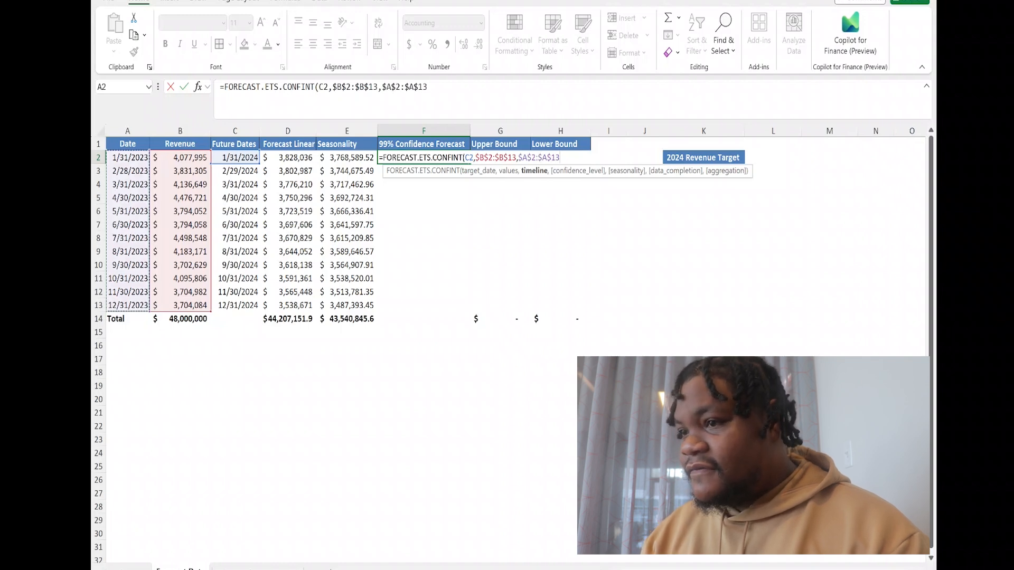
text(,)
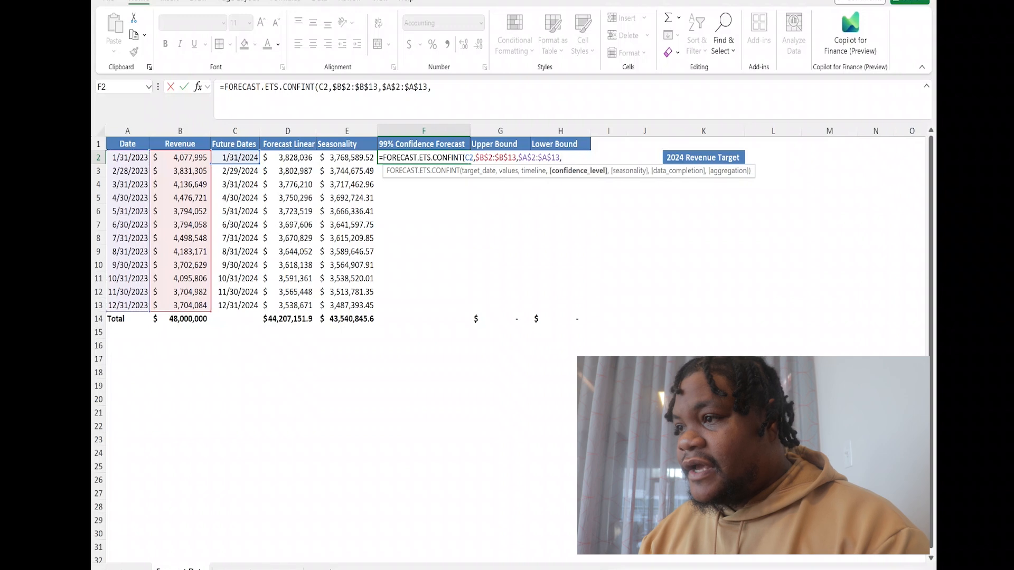
text(99%)
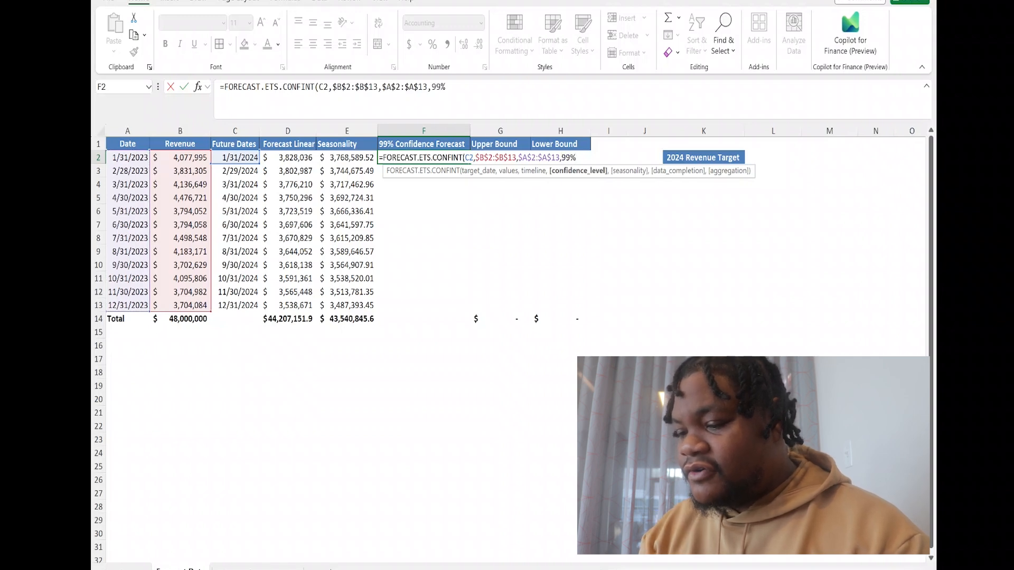
text())
key(Return)
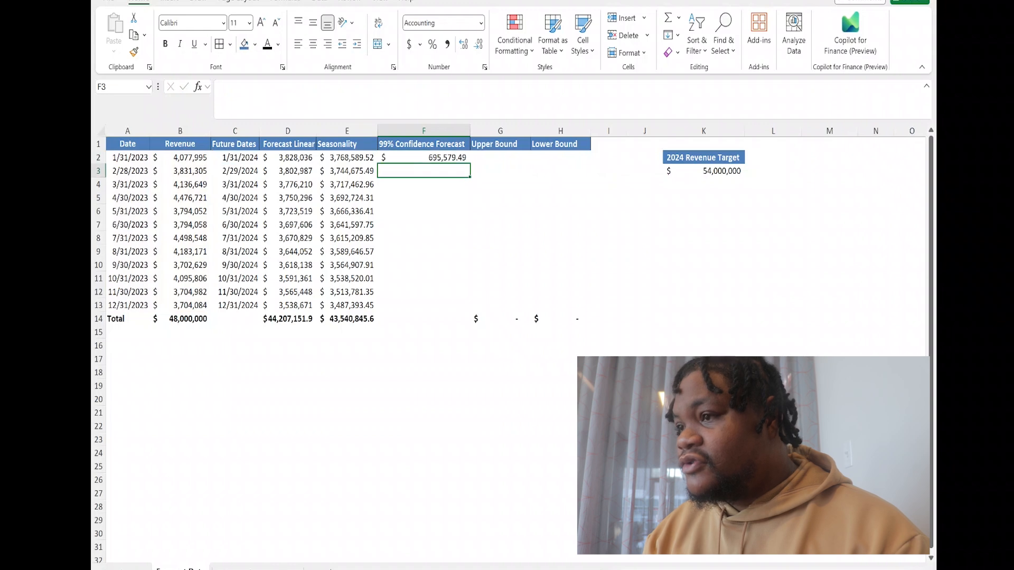
Fill the confidence interval formula from F2 down to F13 and review the formulas in E2 and F2
click(423, 157)
double_click(470, 163)
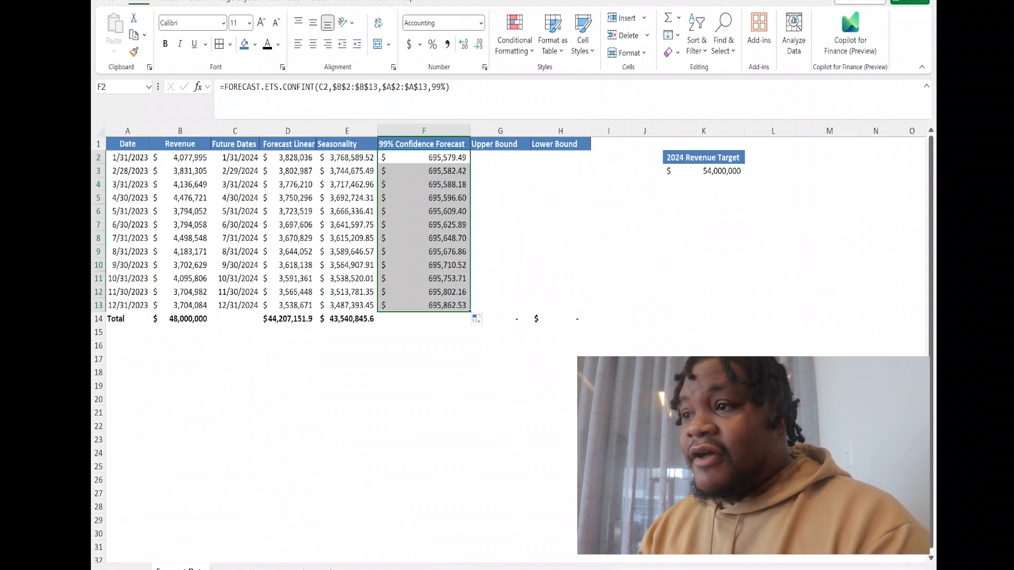
click(347, 157)
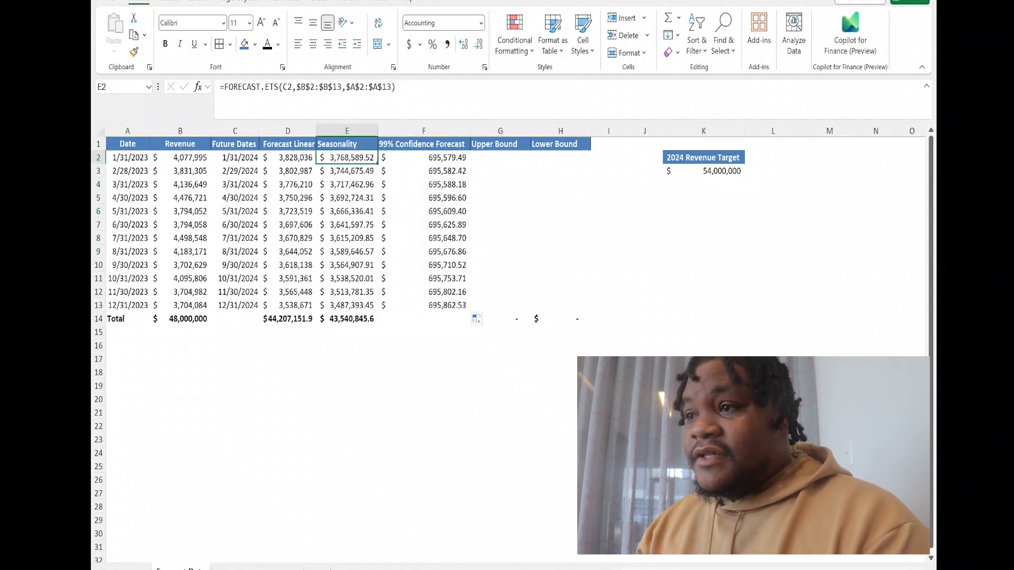
click(423, 157)
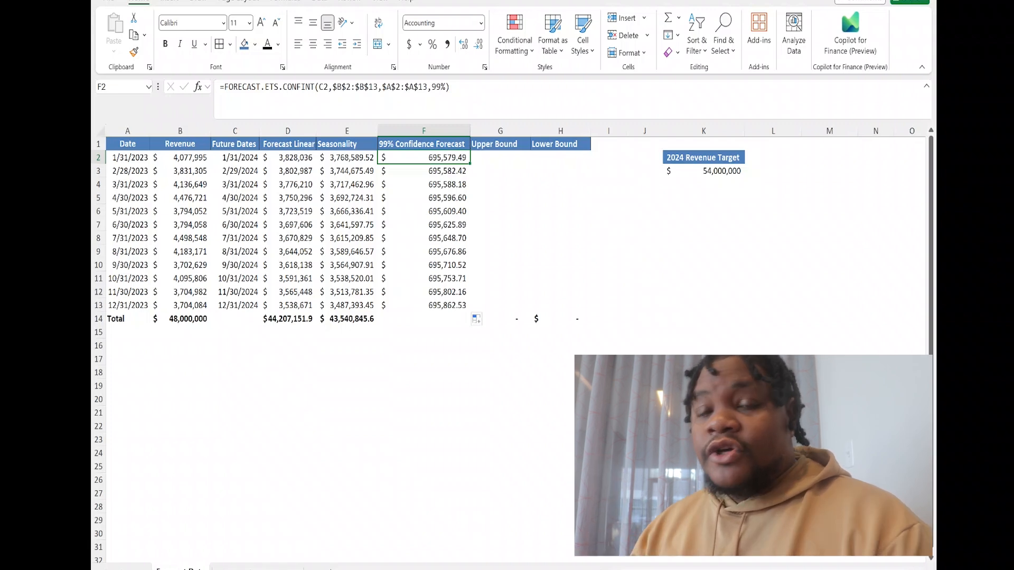
Enter the formula =E2+F2 in G2 to calculate the first Upper Bound value
click(500, 158)
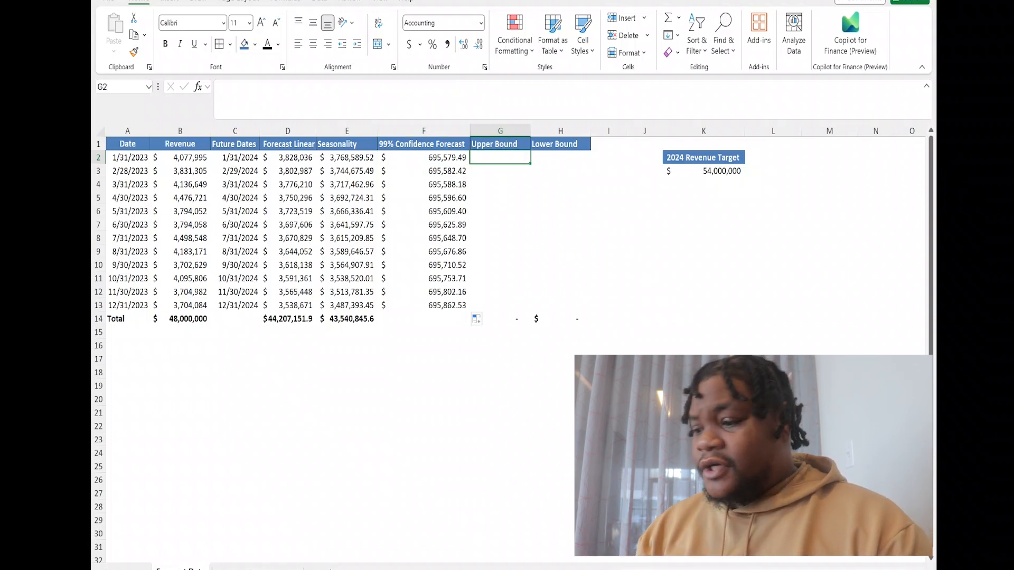
text(=)
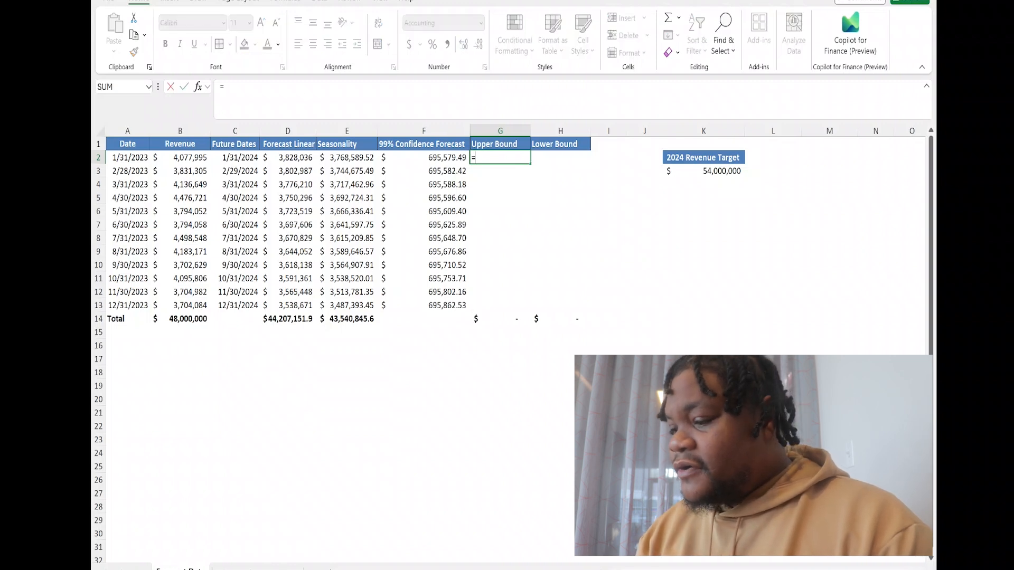
click(347, 157)
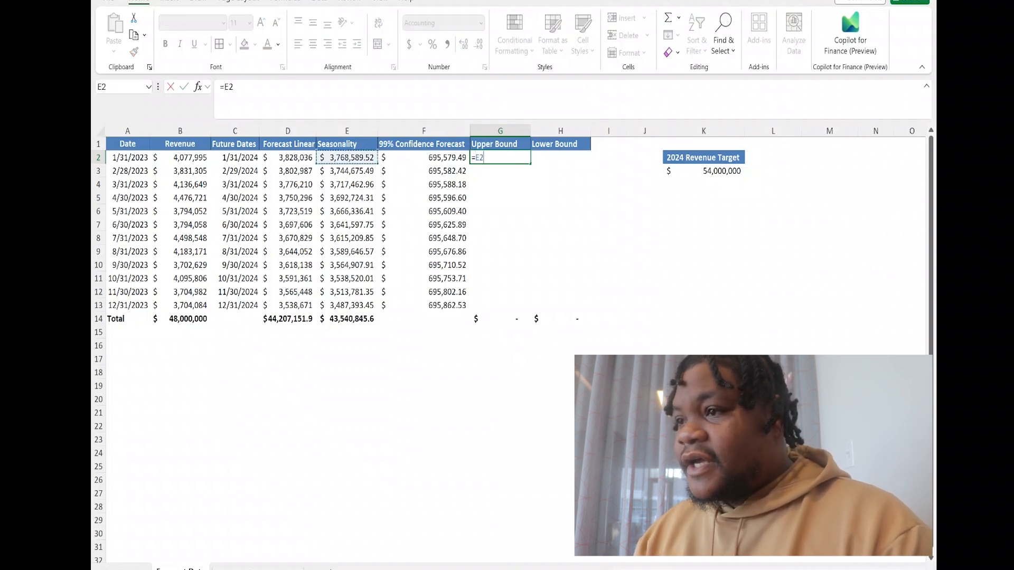
text(+)
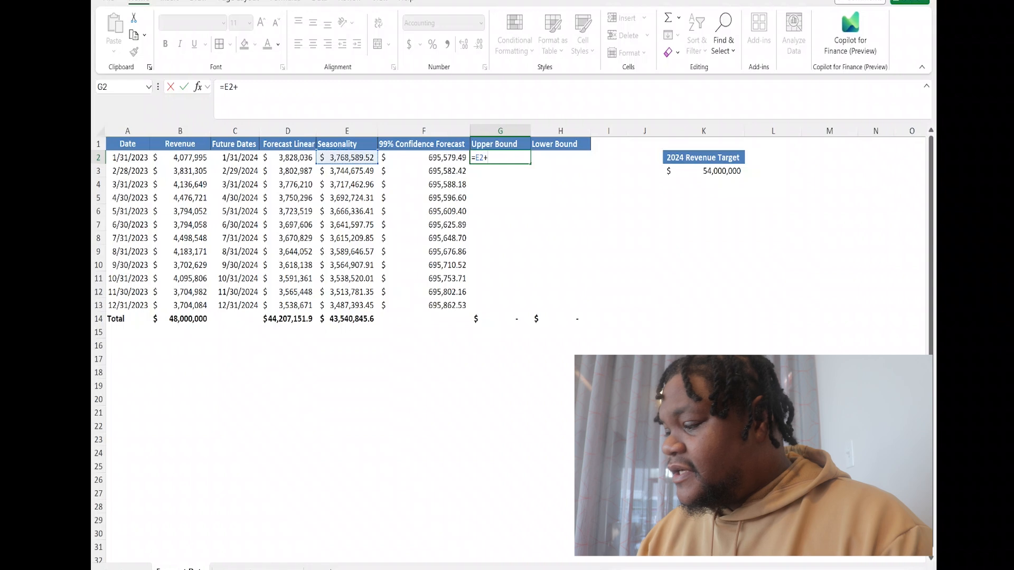
click(423, 157)
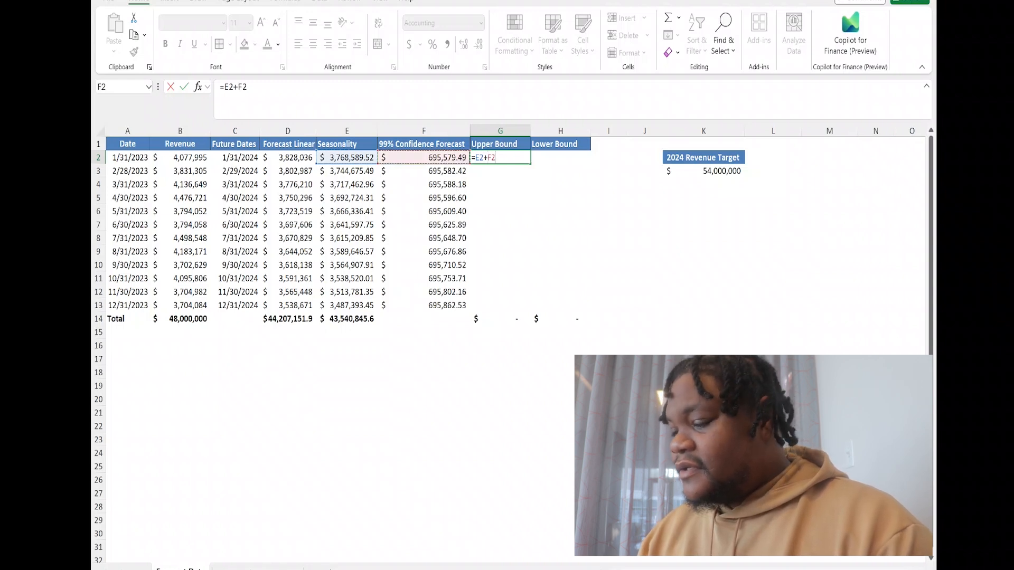
key(Return)
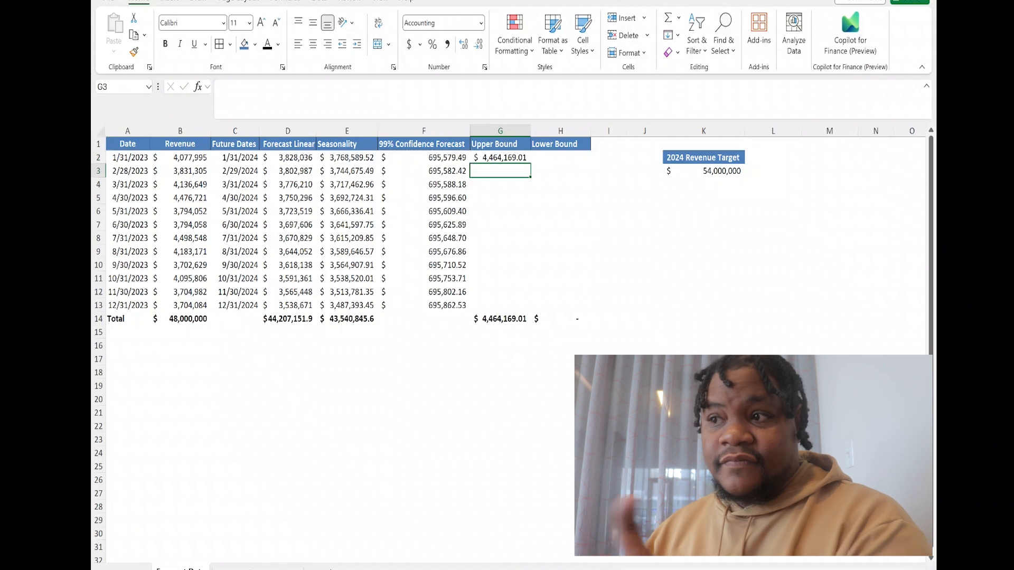
Fill the Upper Bound formula from G2 down to G13 and check the column total in G14
click(500, 157)
double_click(531, 164)
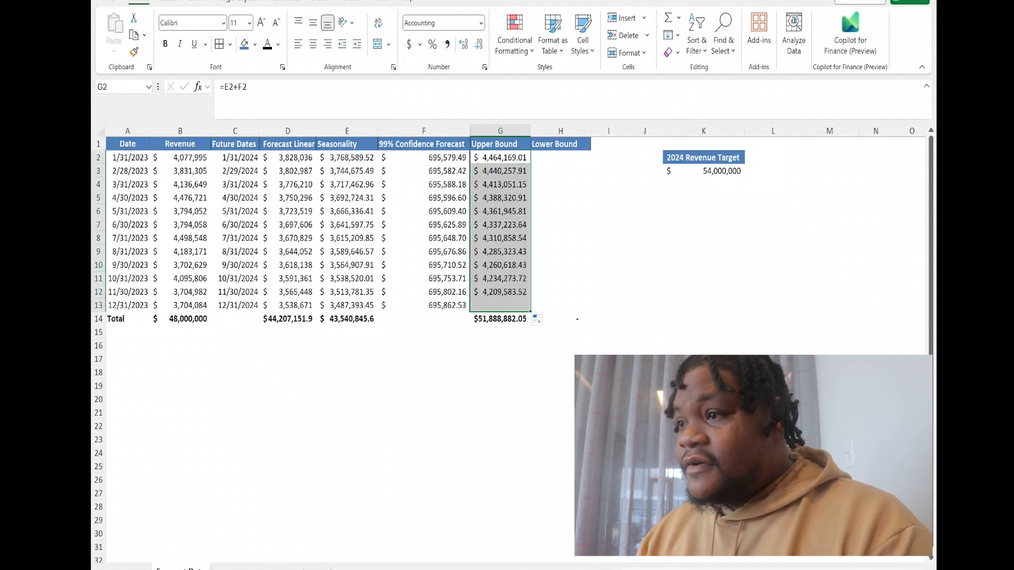
click(500, 319)
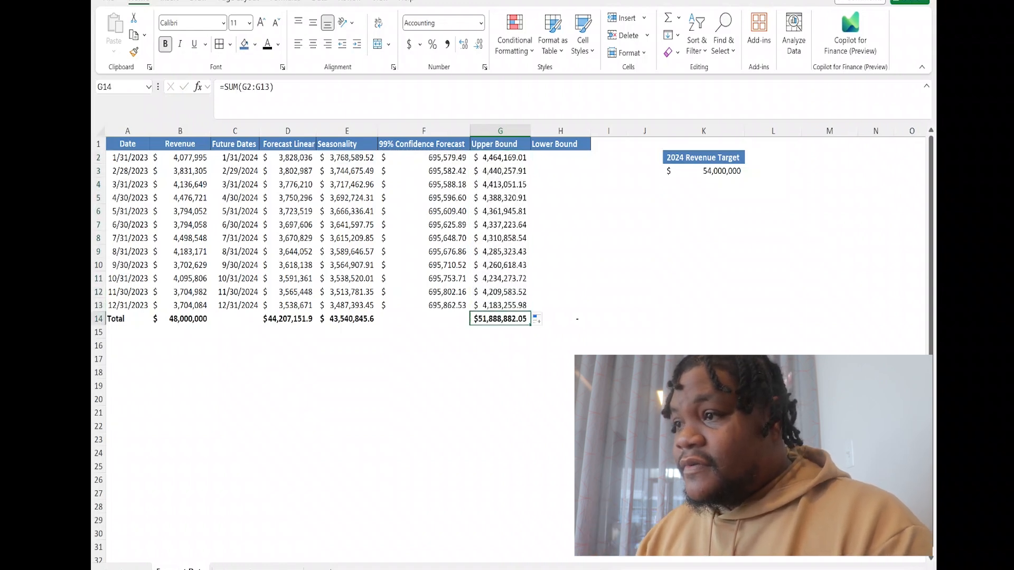
click(500, 158)
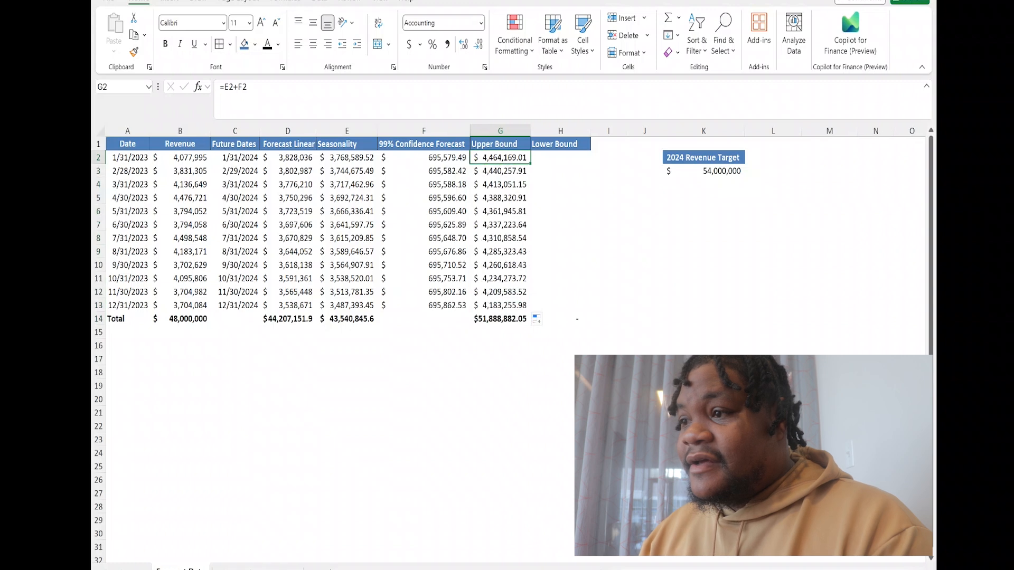
click(500, 332)
click(500, 319)
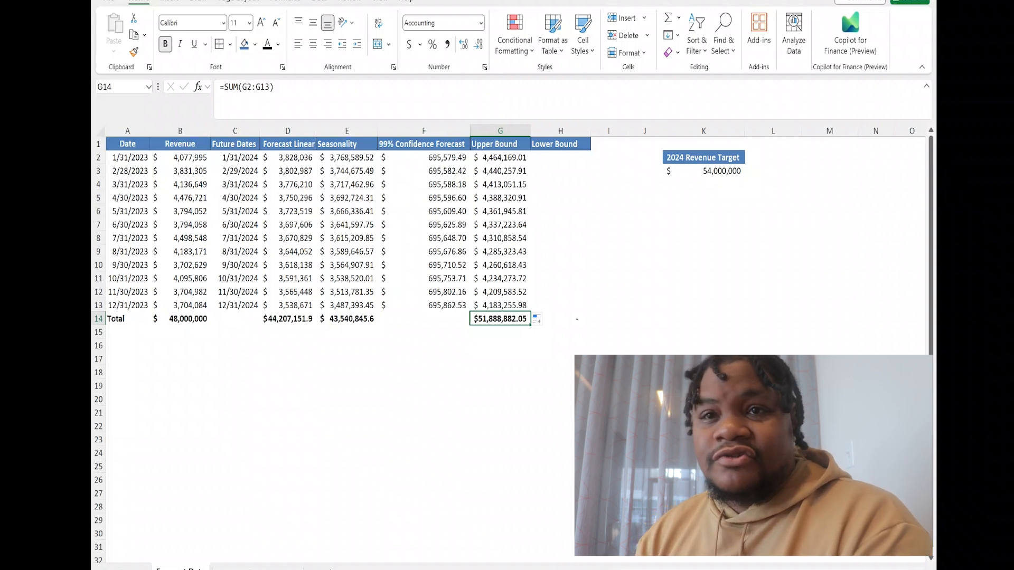
Enter the formula =E2-F2 in H2 for the Lower Bound and fill it down to H13
click(560, 157)
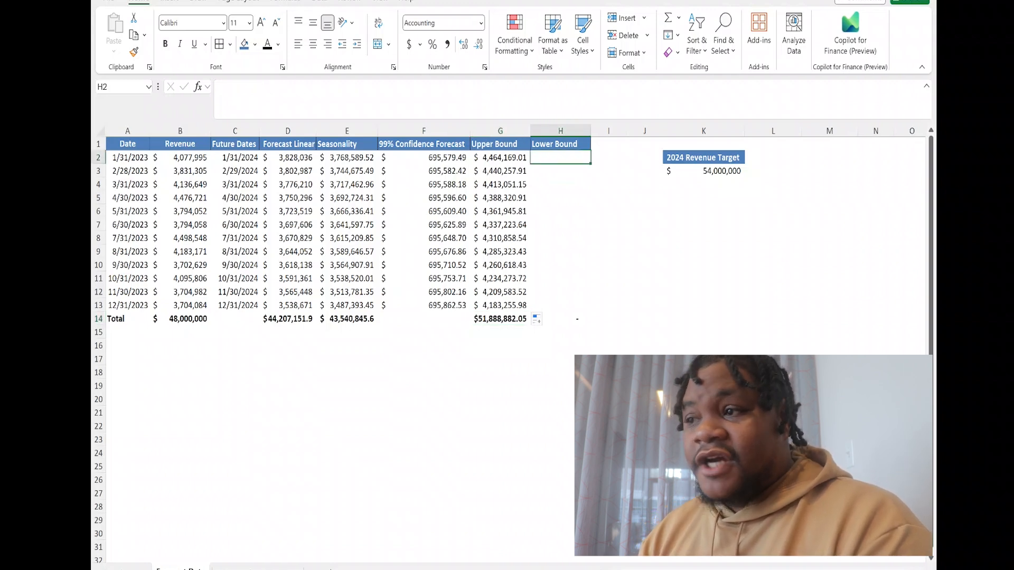
text(=)
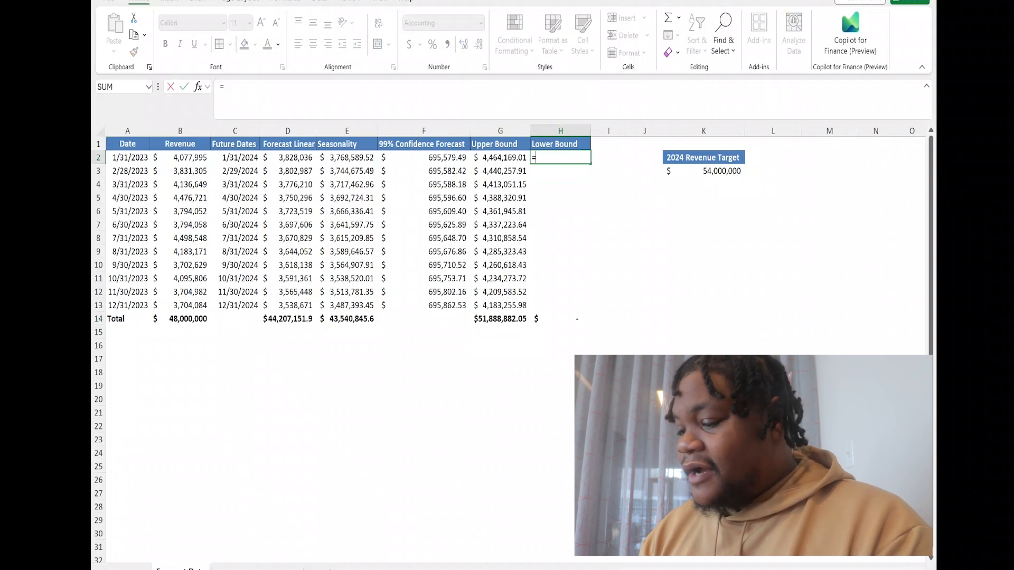
click(347, 158)
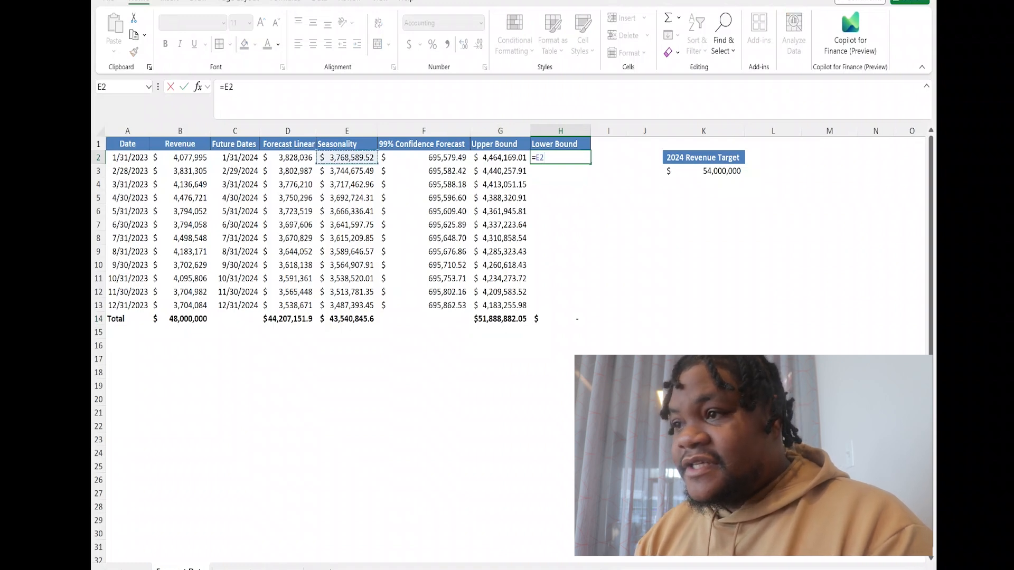
text(-)
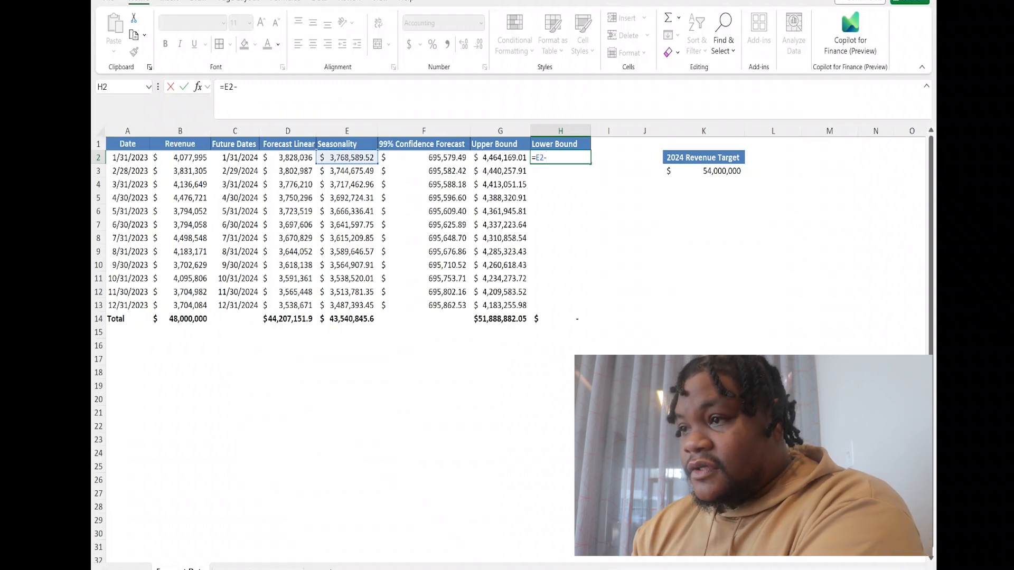
click(424, 157)
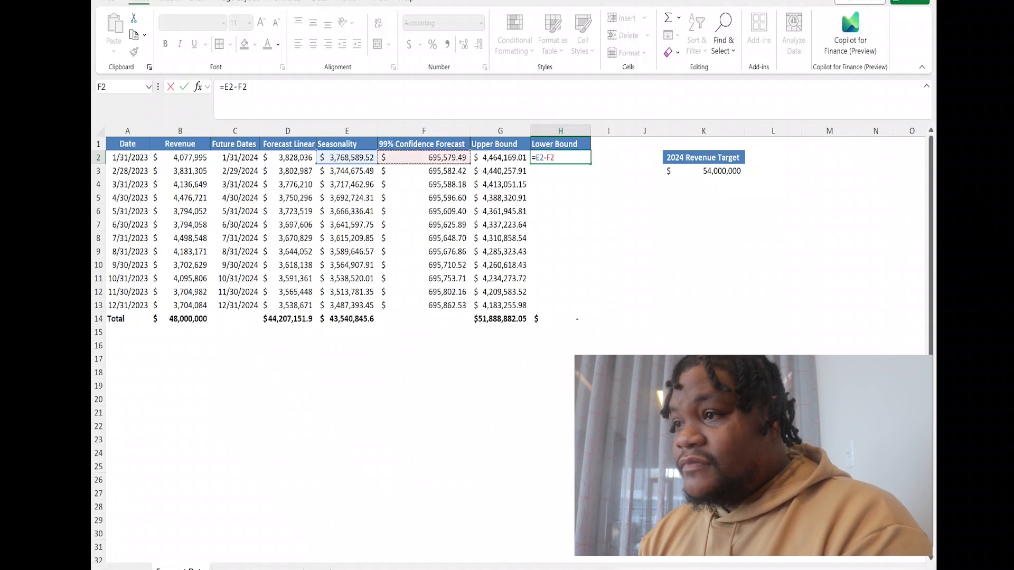
key(ctrl+Return)
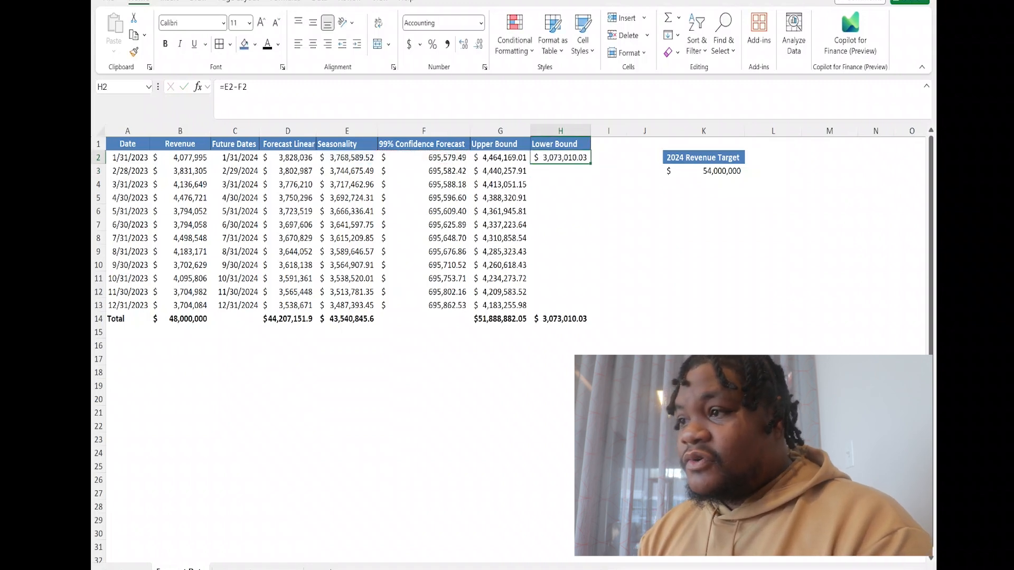
double_click(590, 164)
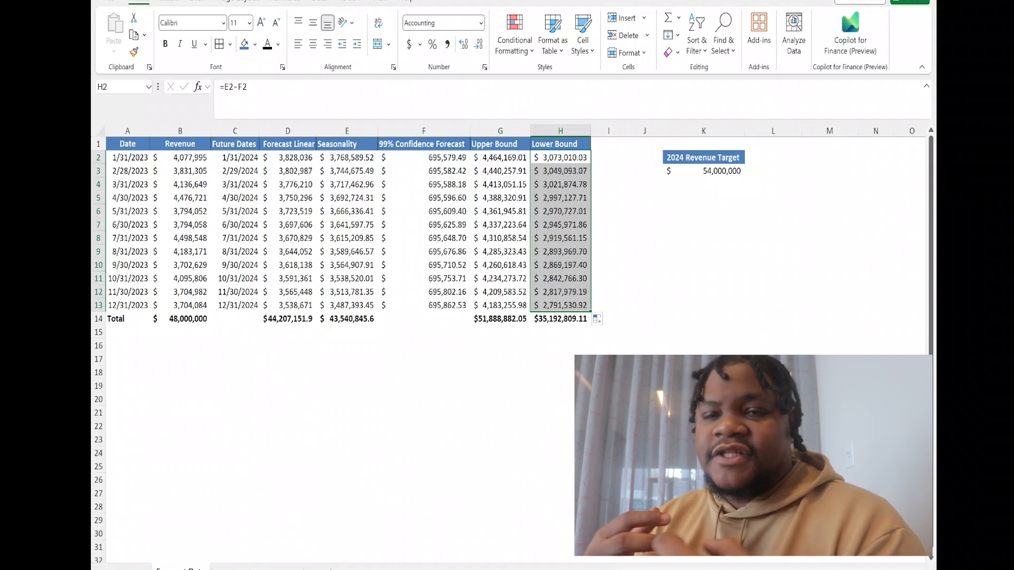
click(347, 171)
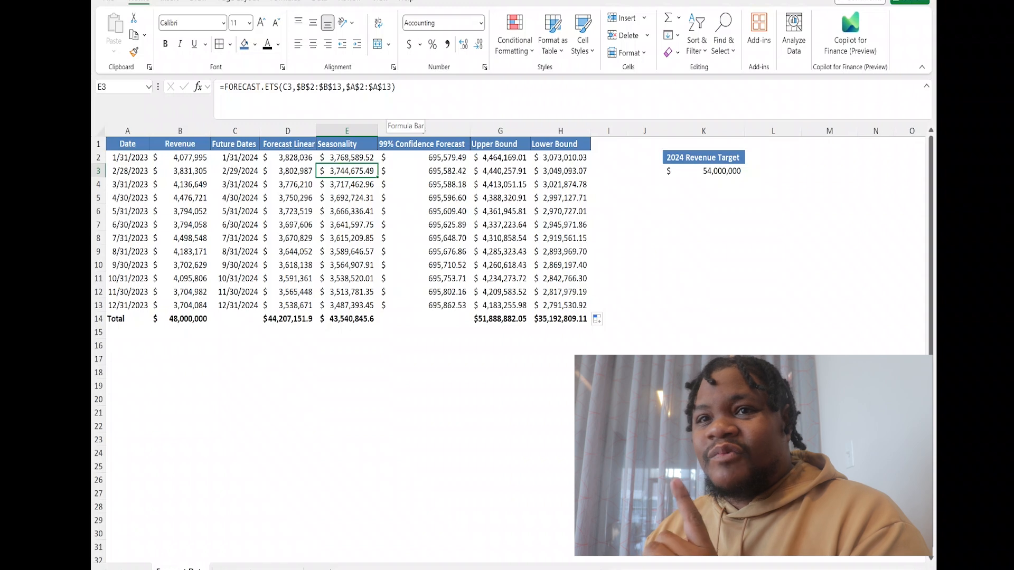
Start a FORECAST.ETS.SEASONALITY formula in L3 using the 2023 revenue in B2:B13 as its values
click(773, 172)
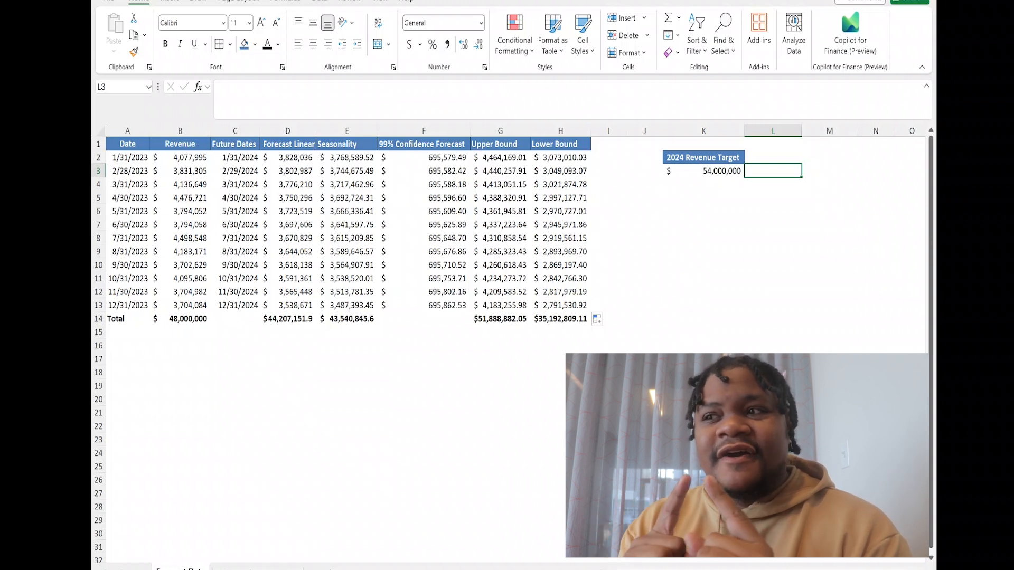
text(=)
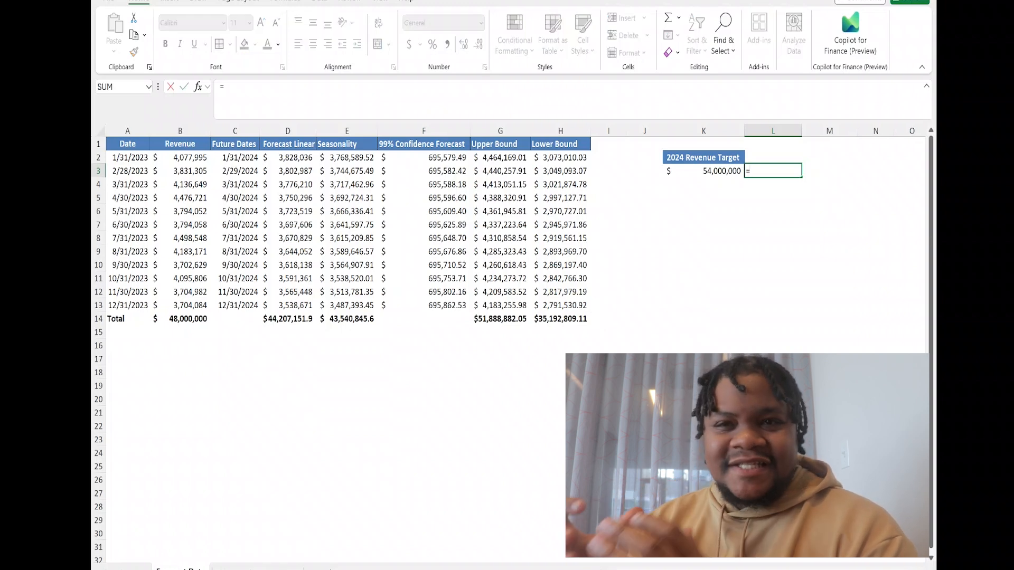
text(for)
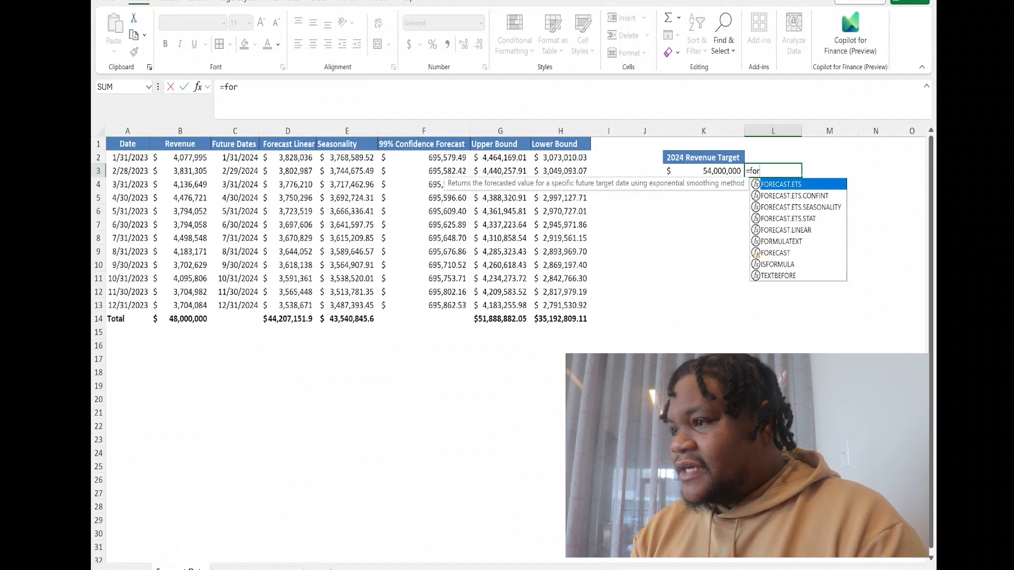
key(Down)
key(Down)
key(Tab)
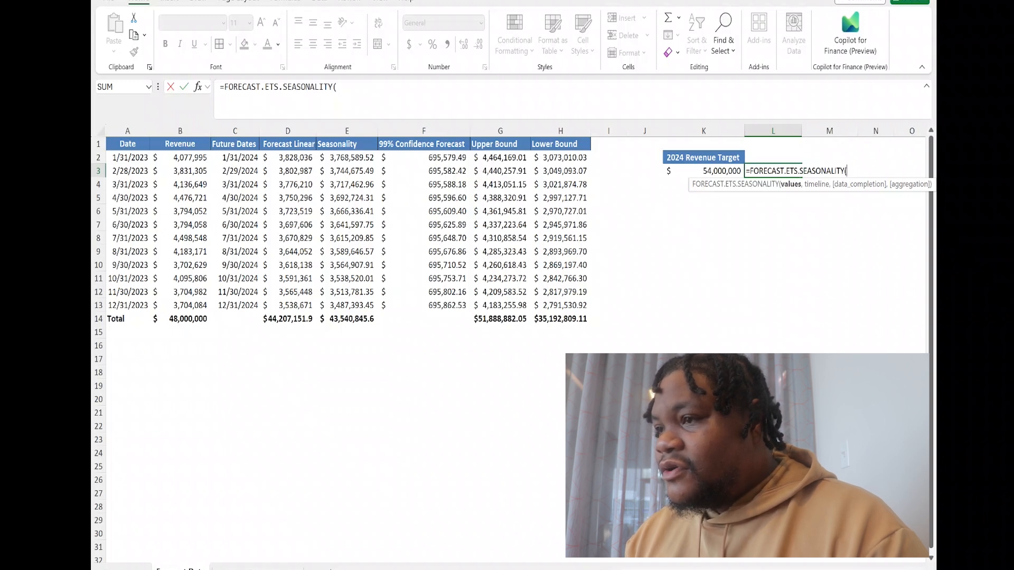
drag(179, 158, 206, 306)
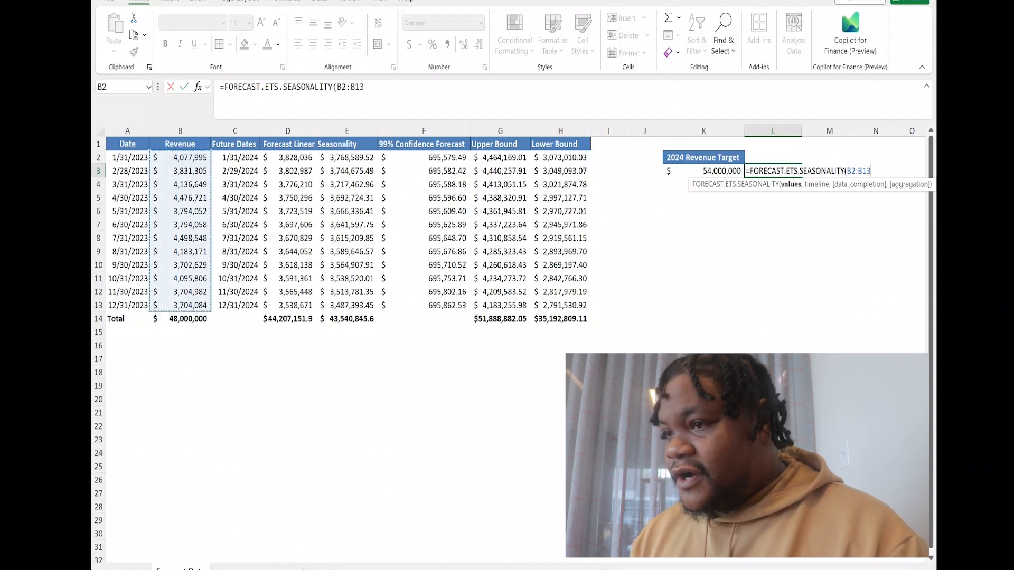
Complete the seasonality formula in L3 with the dates A2:A13 as the timeline
text(,)
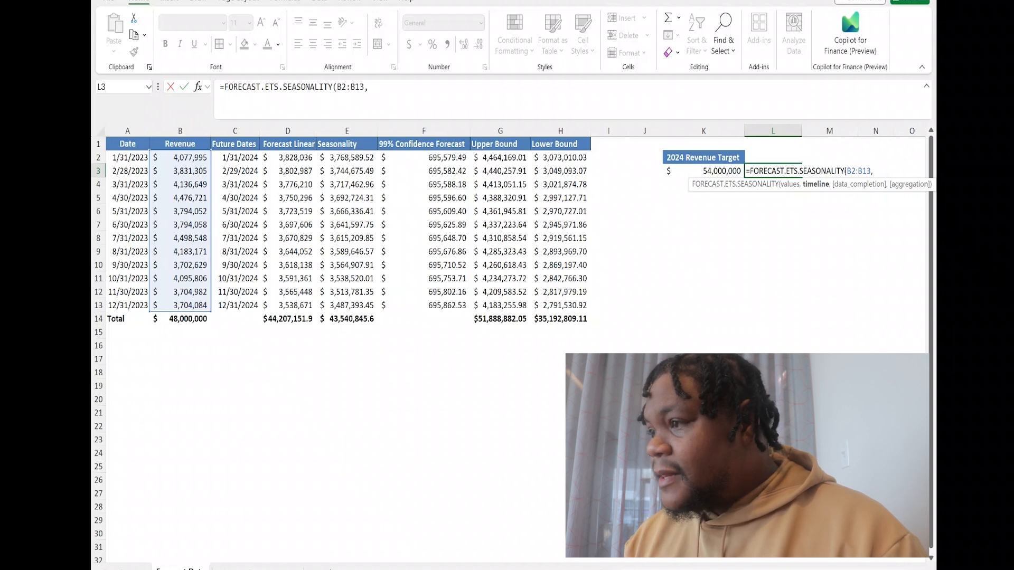
click(127, 158)
key(ctrl+shift+Down)
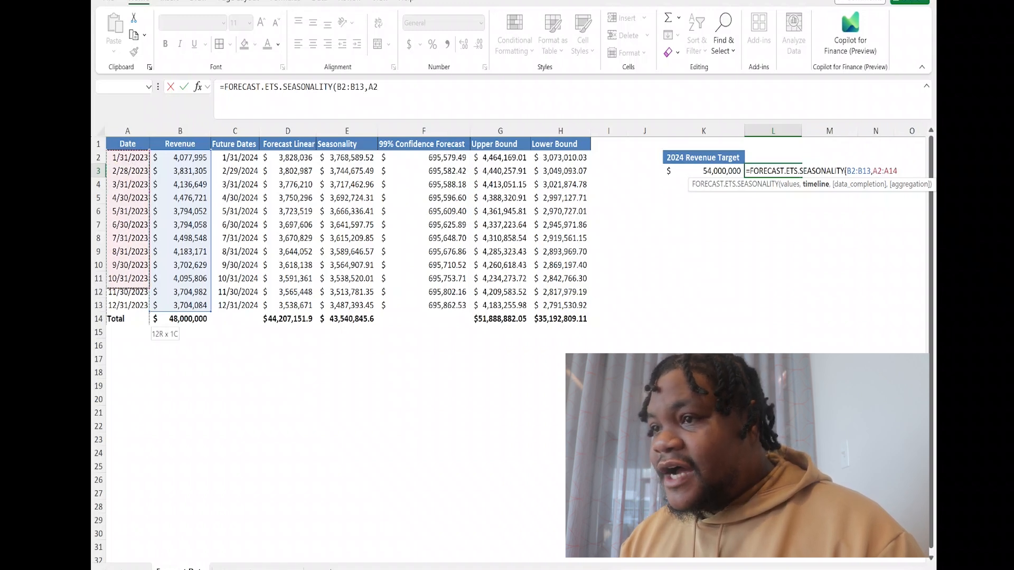
key(shift+Up)
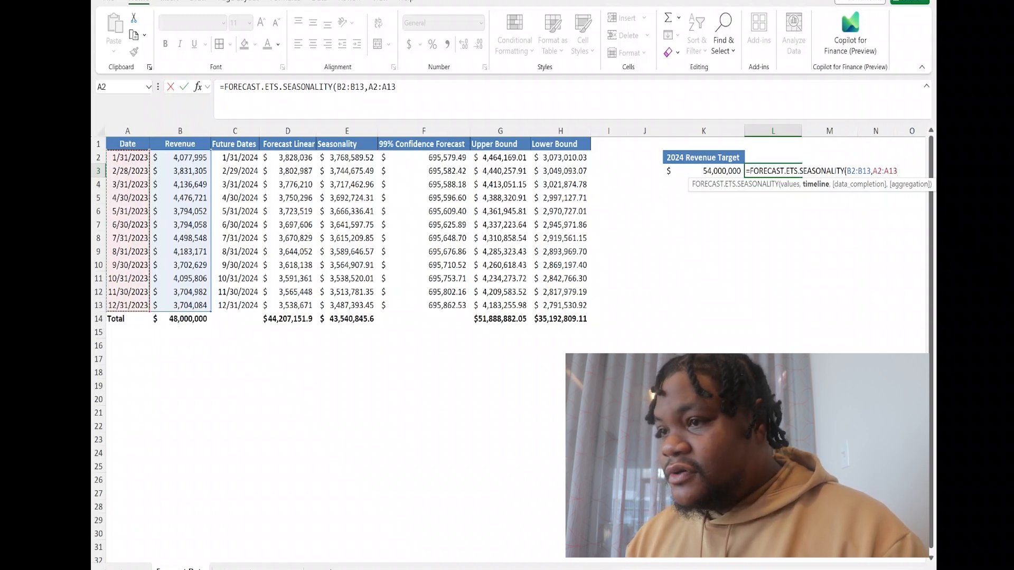
key(Return)
key(Up)
key(Up)
key(Down)
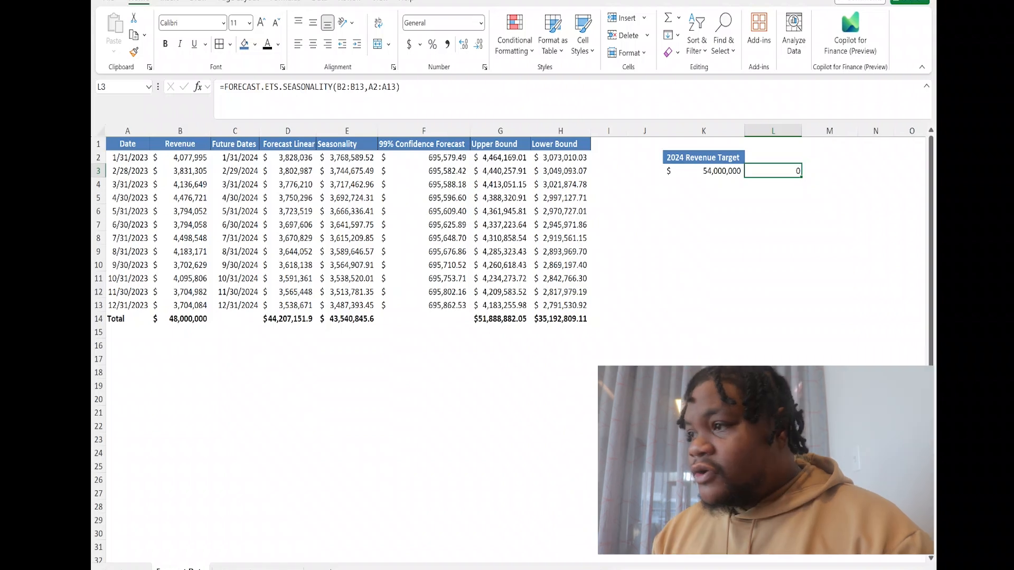
Label cell L2 "Seasonality Periods" and widen column L to fit the label
key(Up)
text(Seasonality Periods)
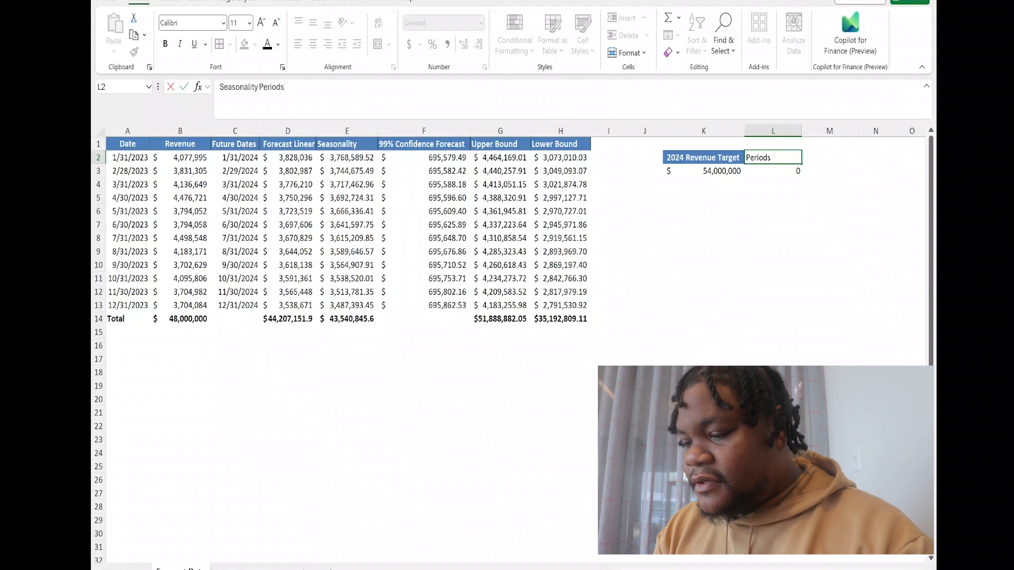
key(Return)
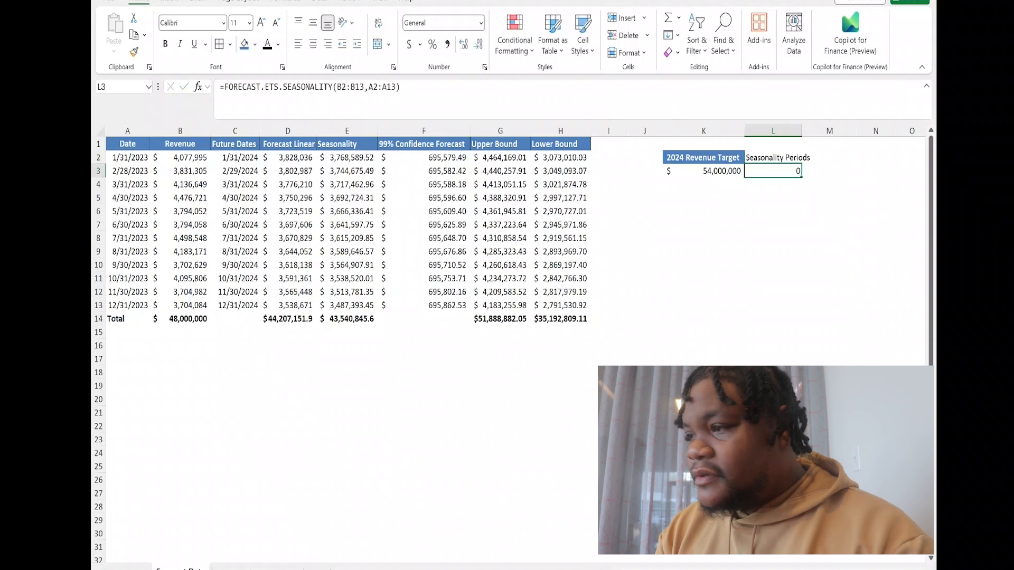
double_click(802, 131)
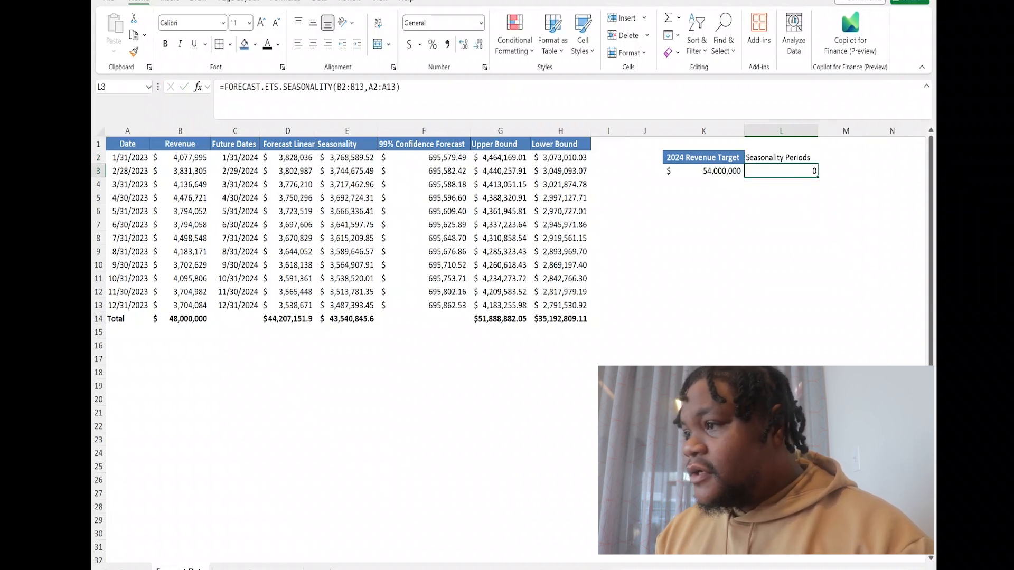
Calculate the average 2023 monthly revenue in B16 with the formula =AVERAGE(B2:B13)
click(180, 332)
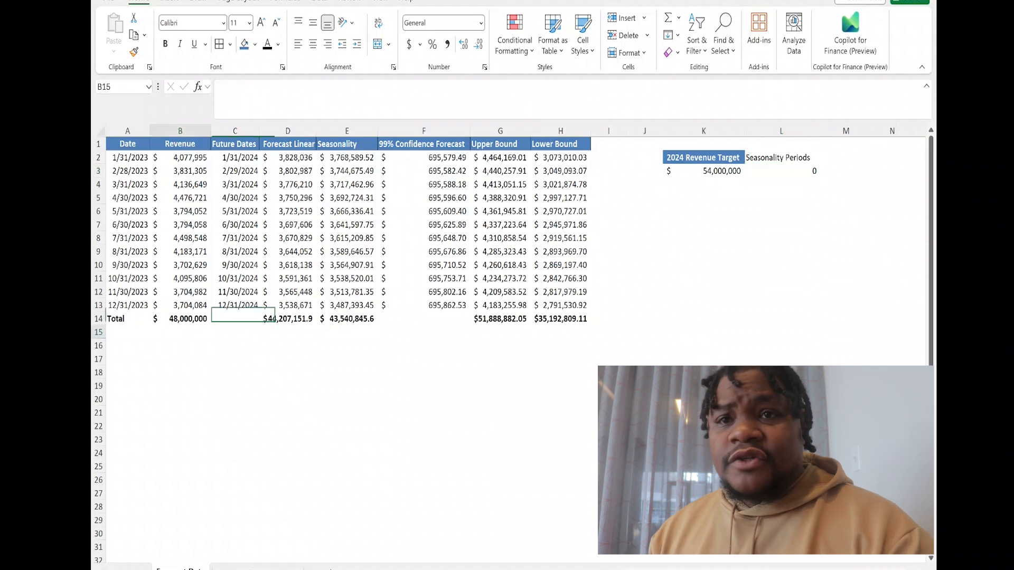
click(180, 345)
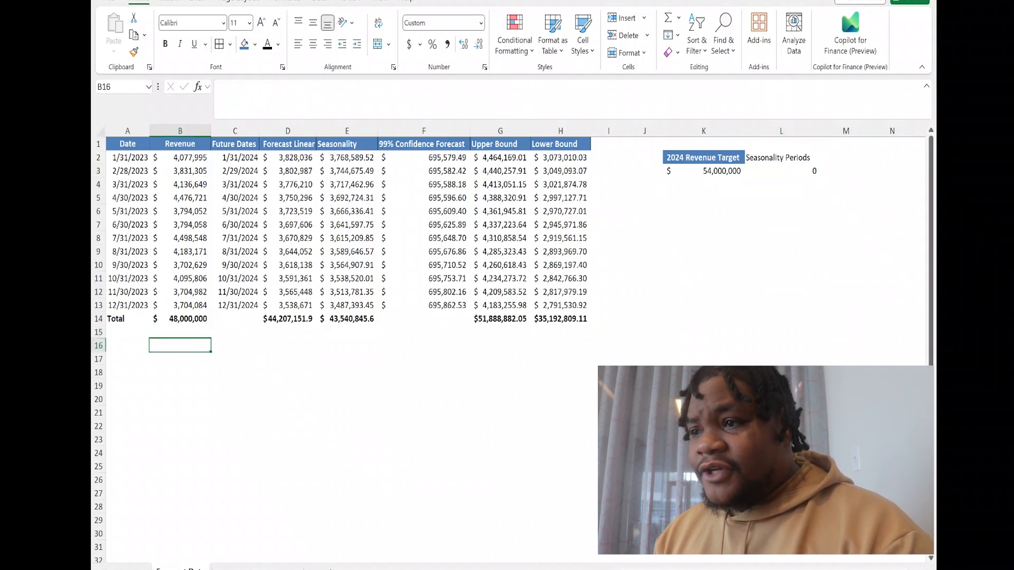
text(=)
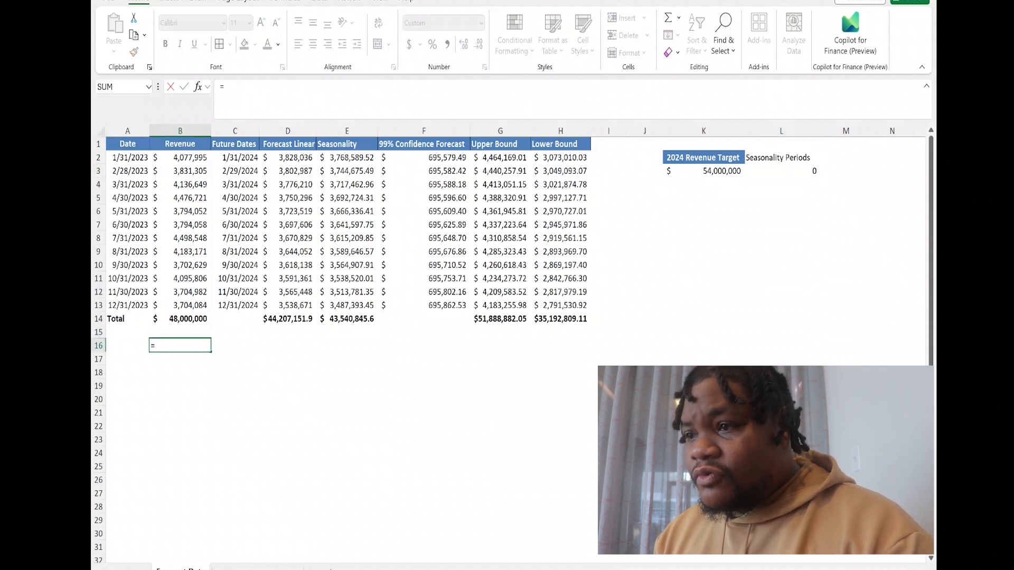
text(aver)
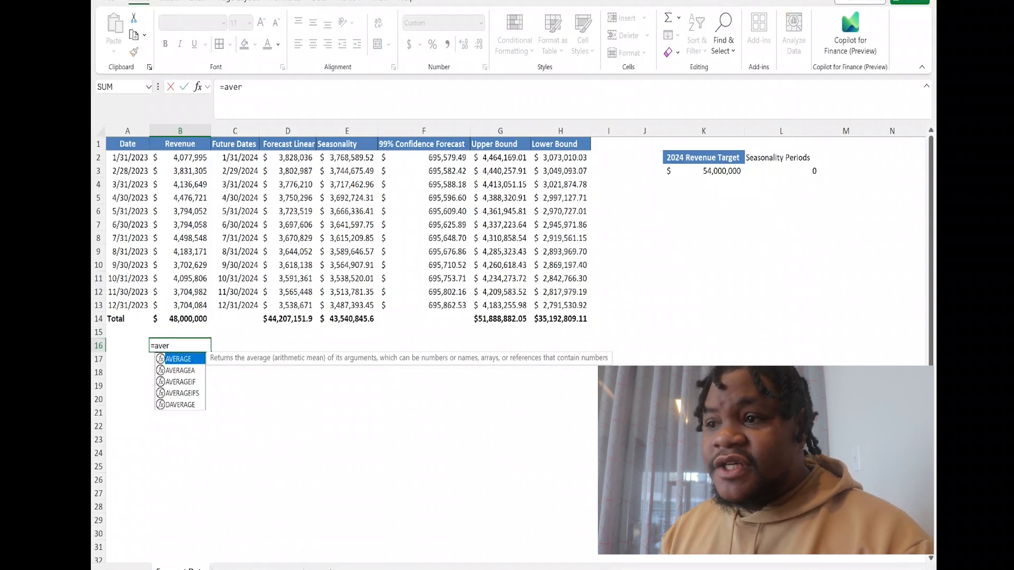
key(Tab)
click(180, 157)
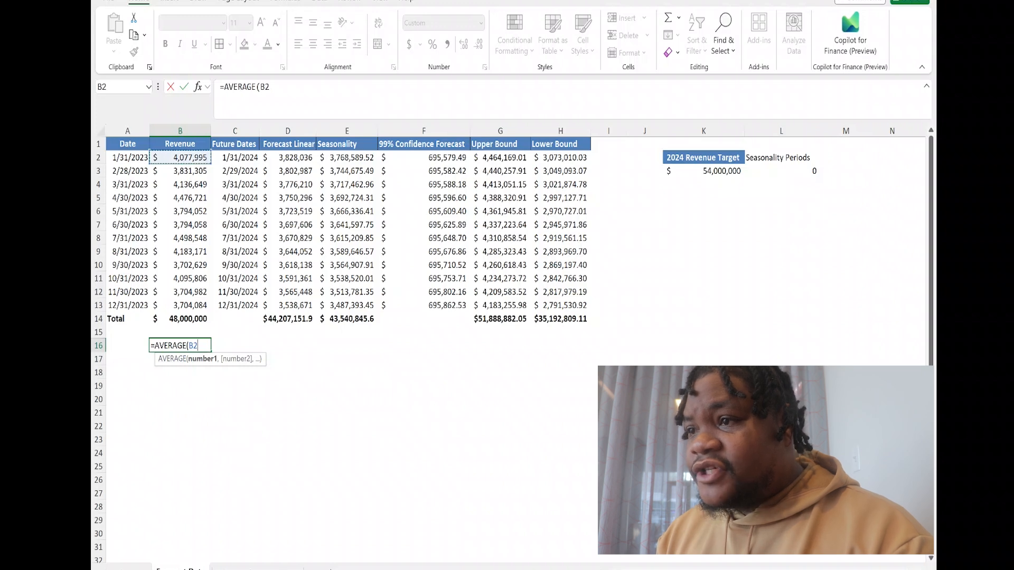
key(ctrl+shift+Down)
key(shift+Up)
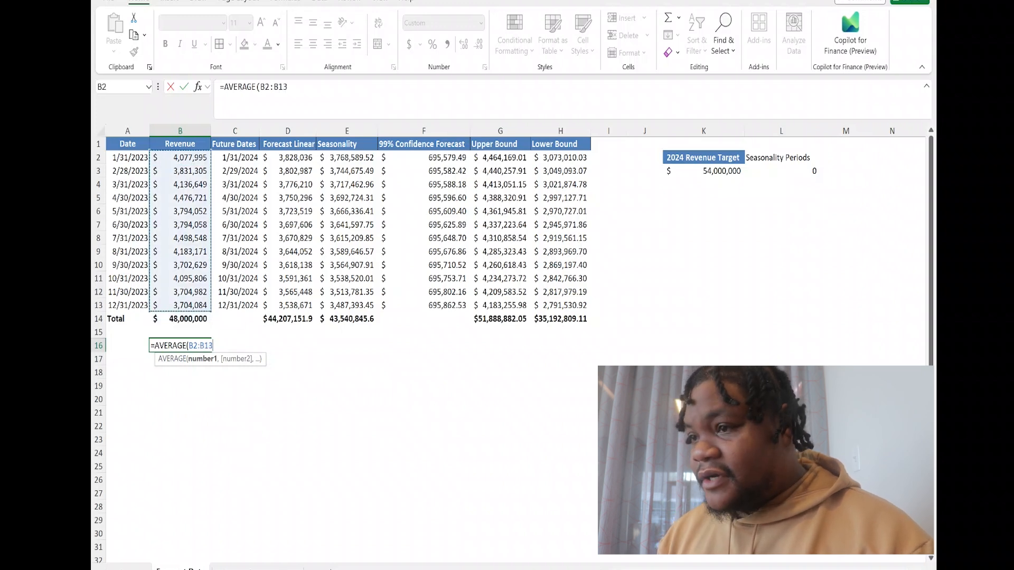
key(Return)
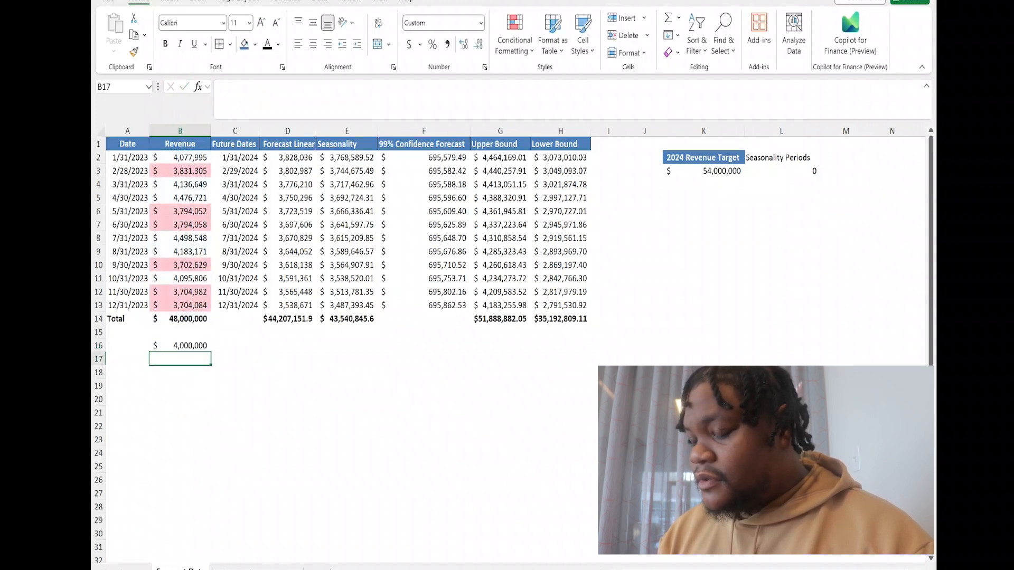
key(Up)
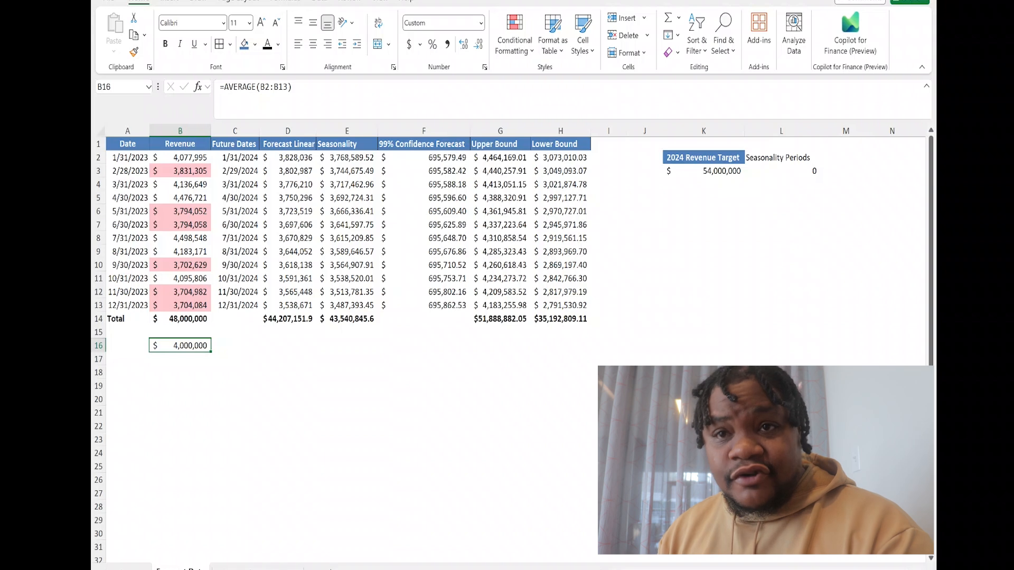
Replace the formula in L3 under Seasonality Periods with the value 6
click(781, 171)
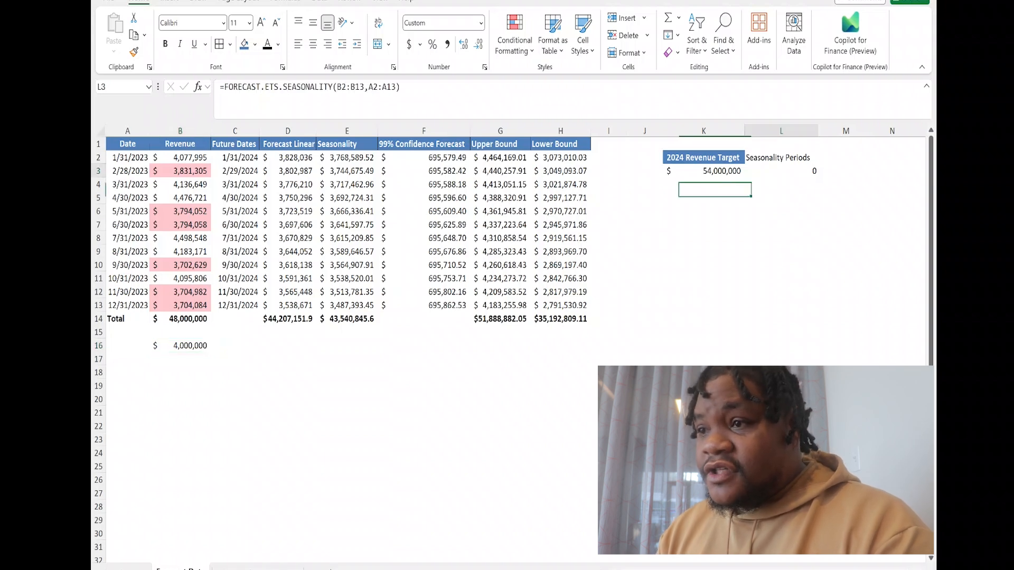
key(Delete)
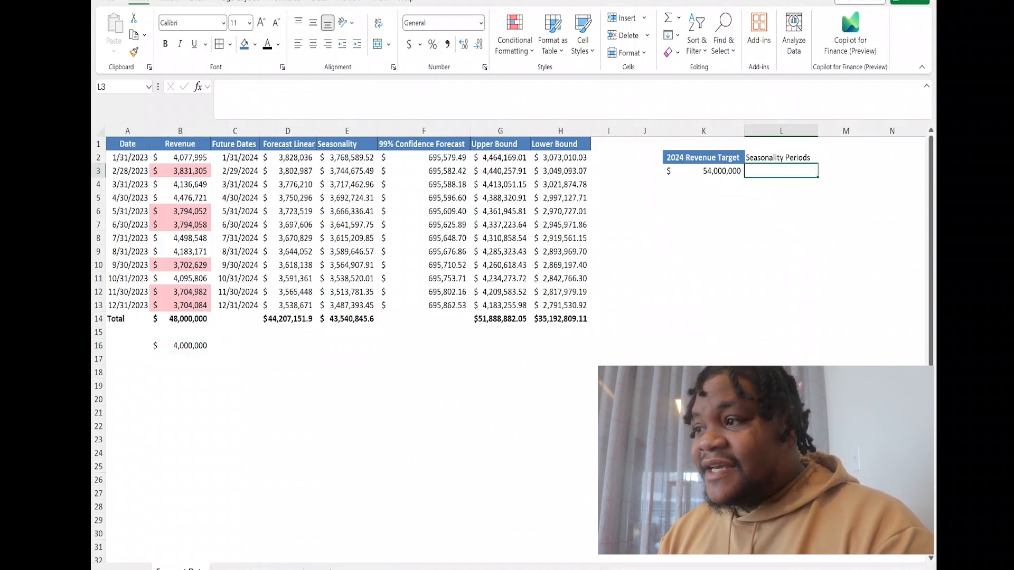
text(6)
key(Return)
click(781, 171)
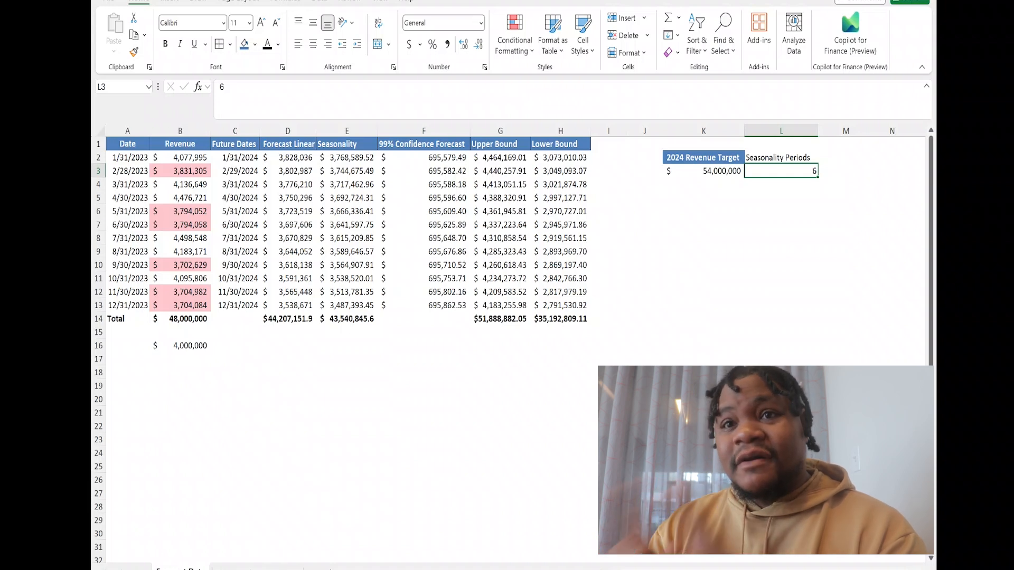
Add a seasonality of 6 to the FORECAST.ETS formula in E2 and fill it down the Seasonality column to E13
click(347, 157)
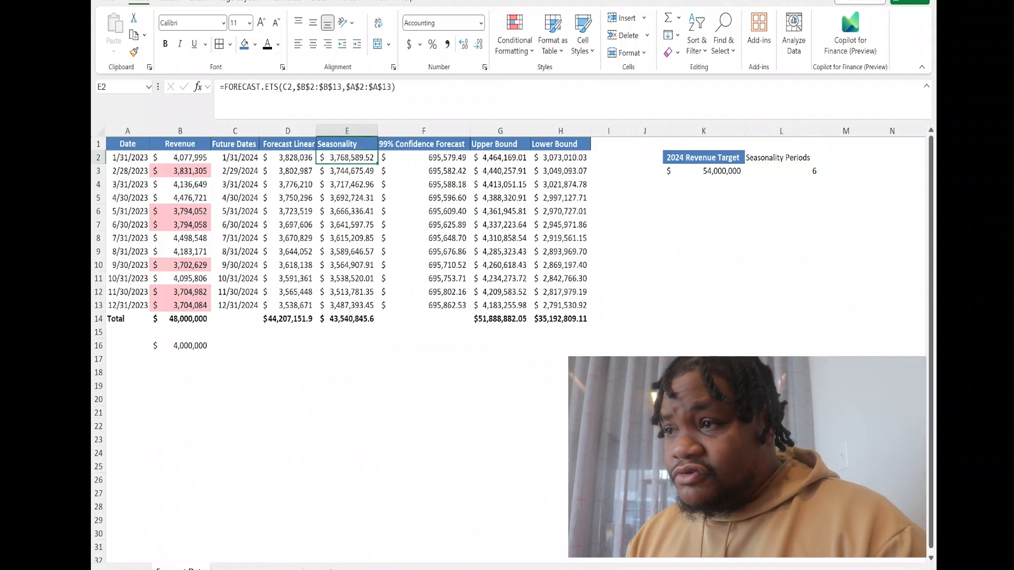
click(392, 87)
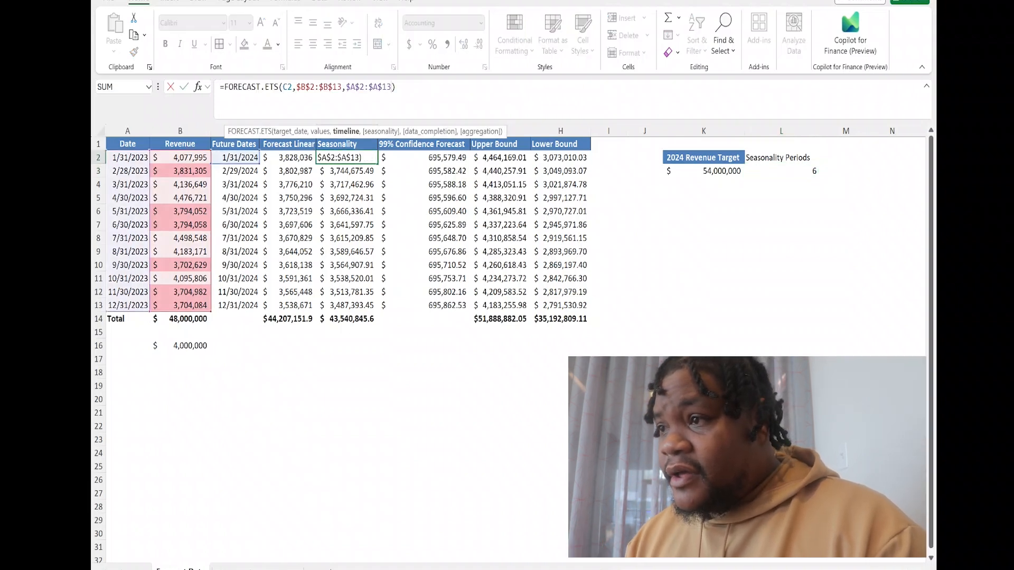
text(,)
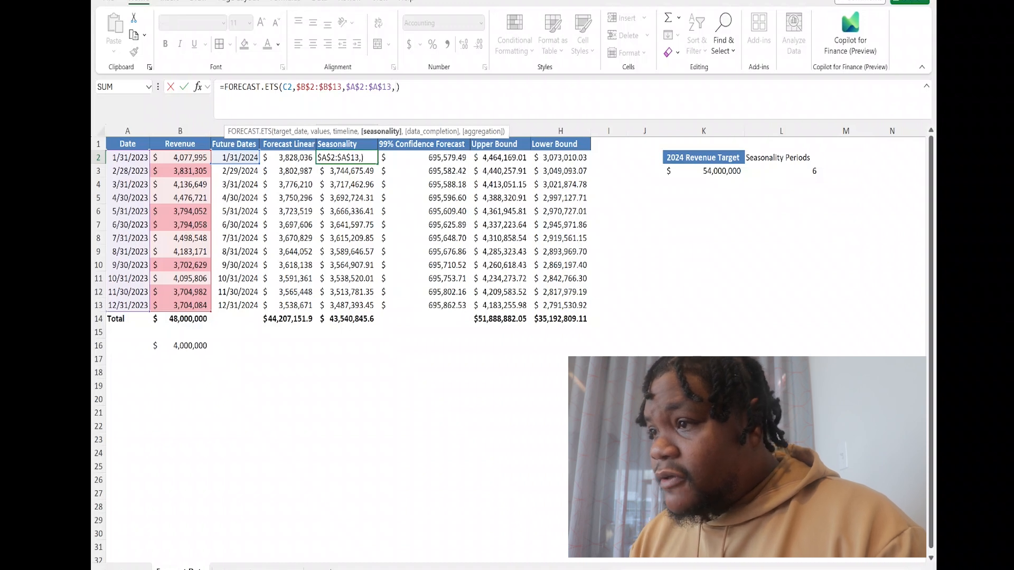
text(6)
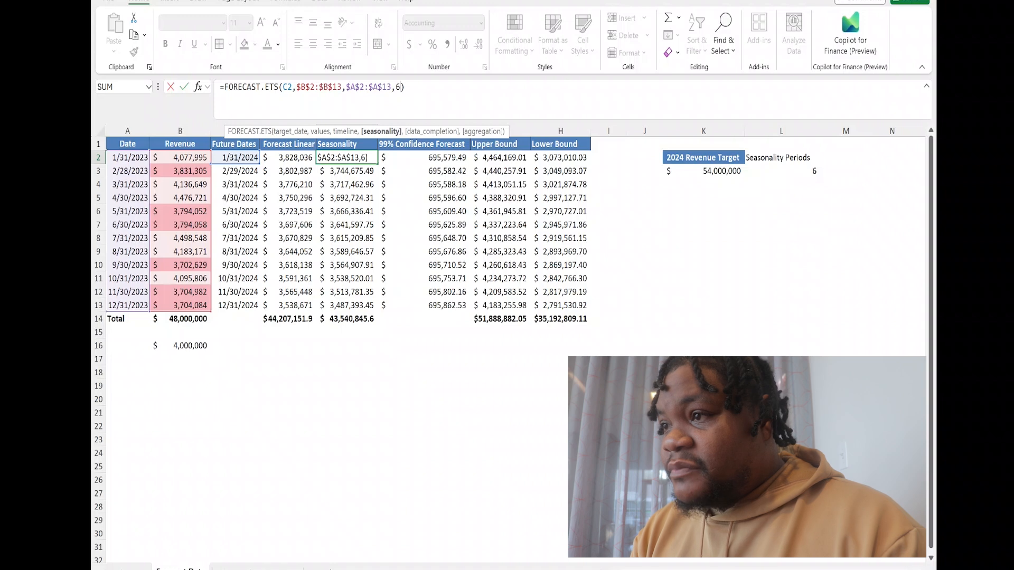
key(Return)
key(Return)
key(Up)
double_click(377, 164)
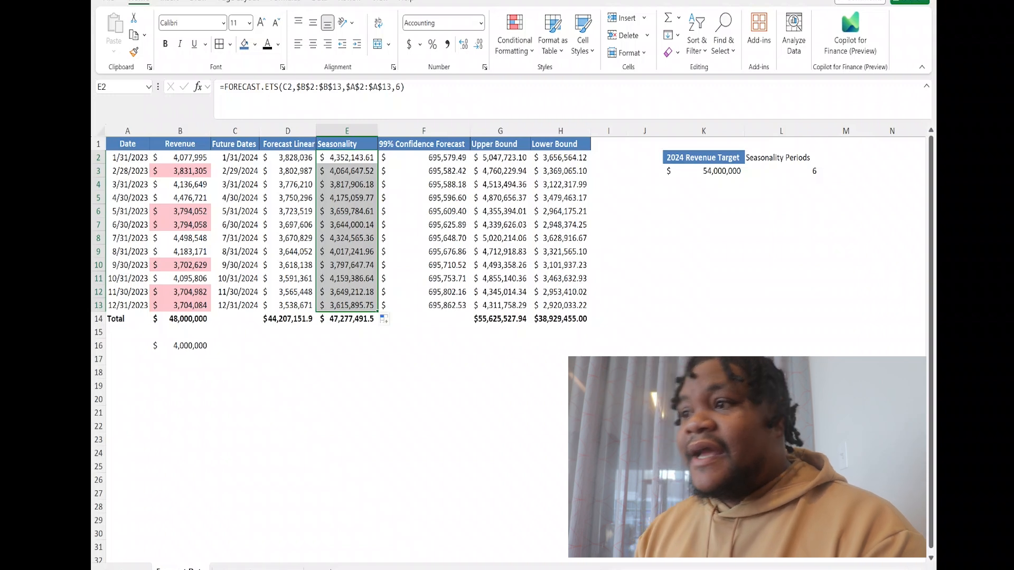
Review the Seasonality and Upper Bound totals and the row 2 formulas for seasonality, 99% confidence, upper bound and lower bound
click(351, 319)
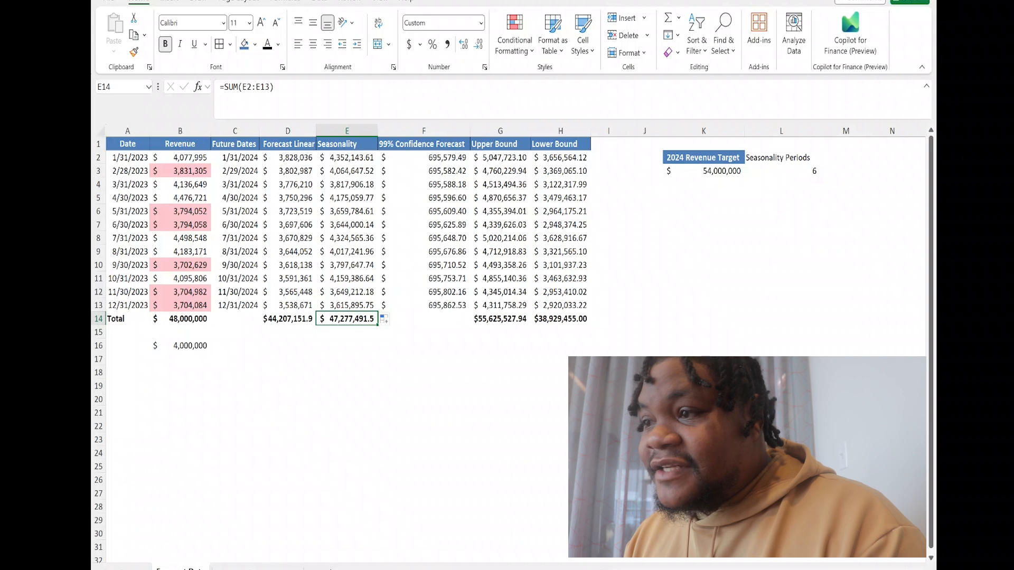
click(500, 319)
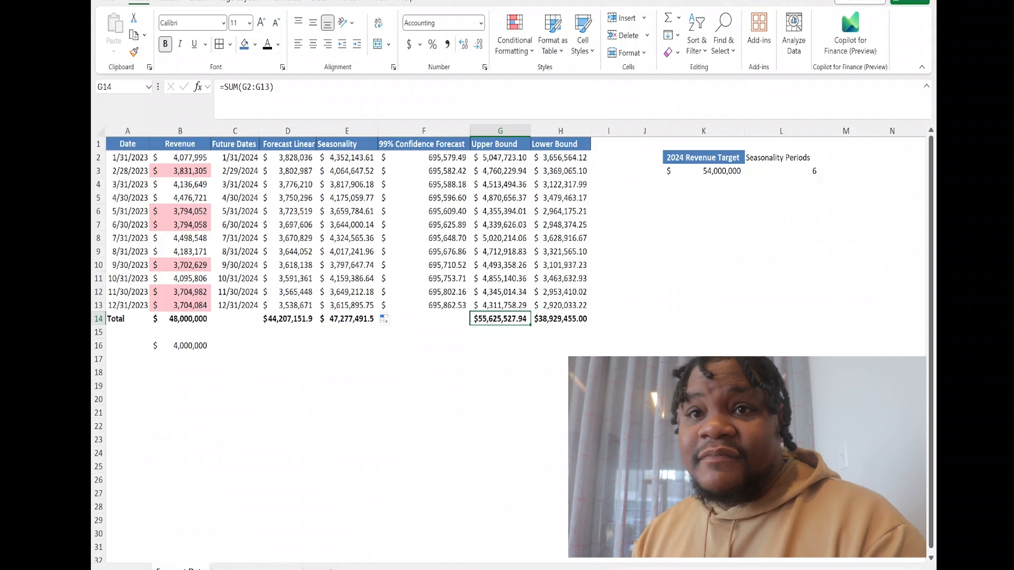
click(500, 171)
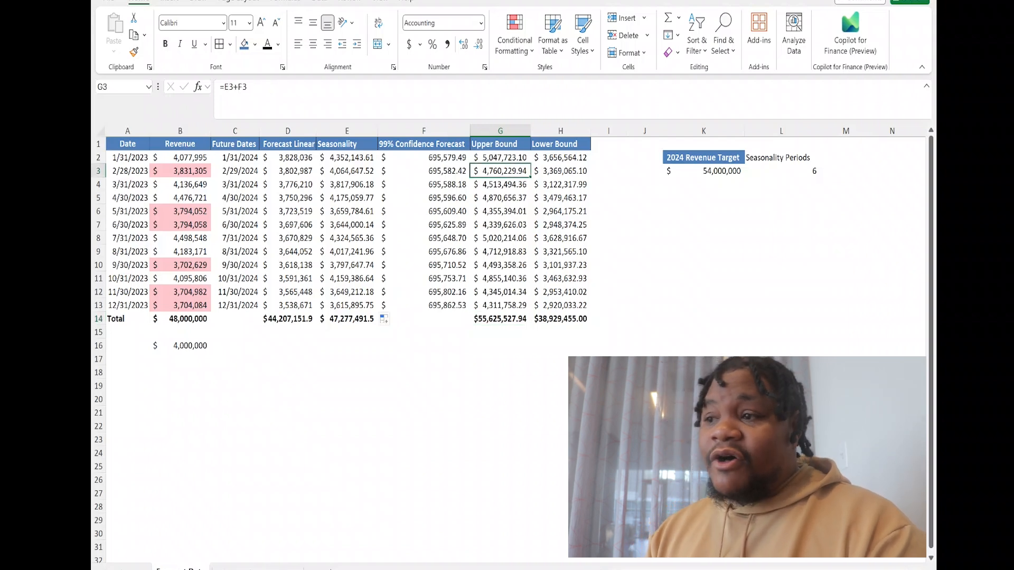
click(500, 158)
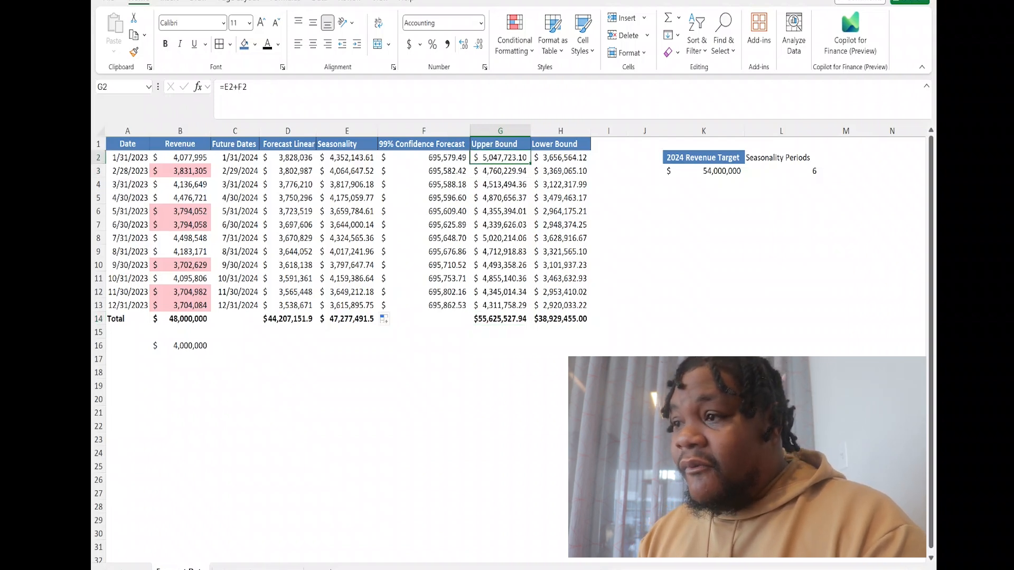
click(347, 158)
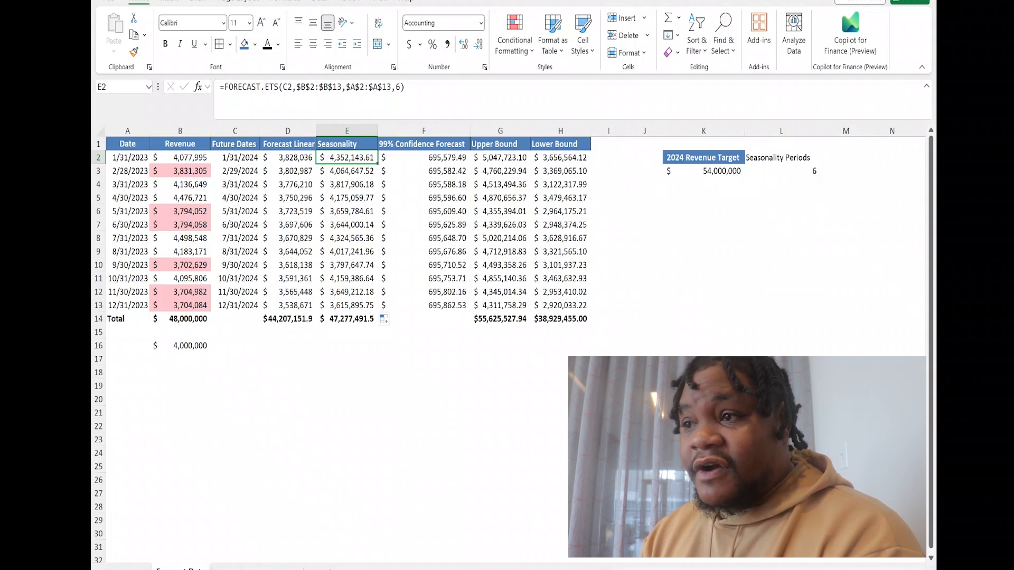
click(424, 158)
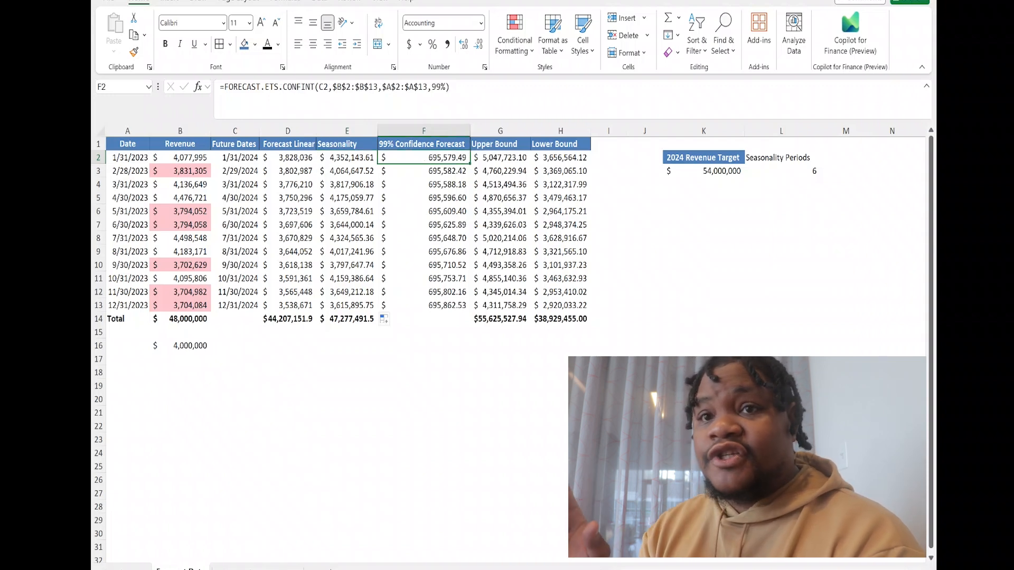
click(500, 158)
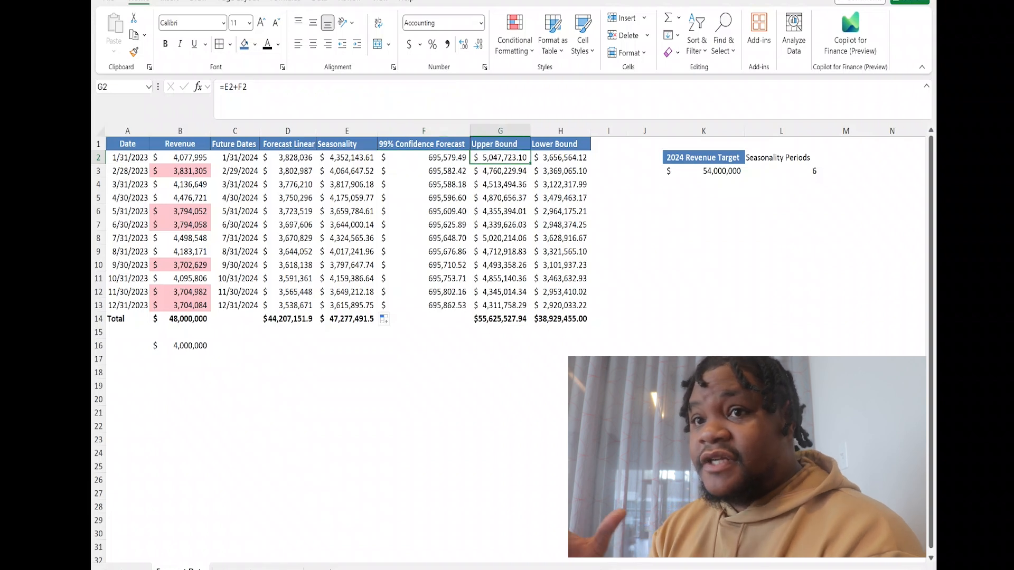
click(561, 158)
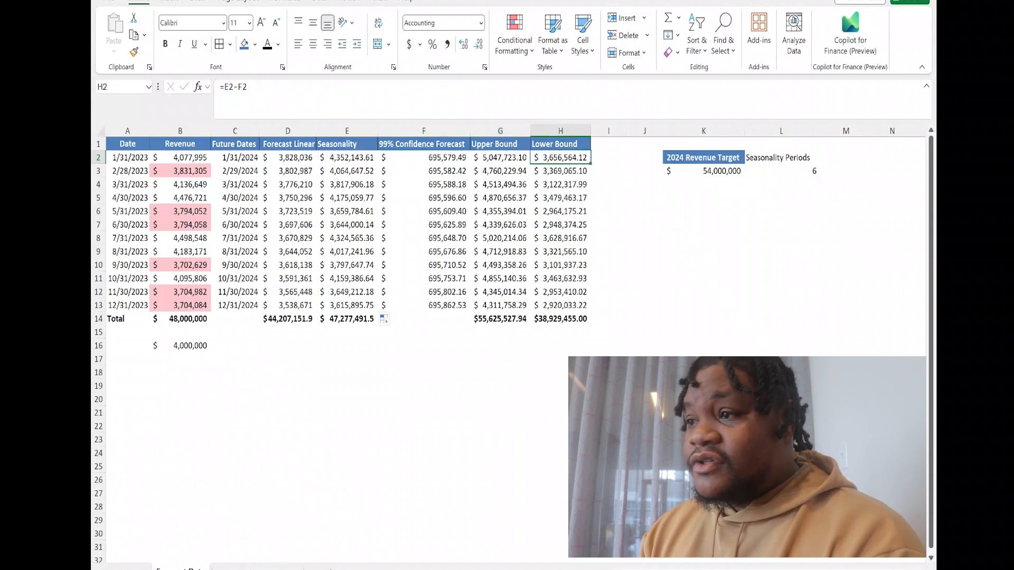
click(500, 158)
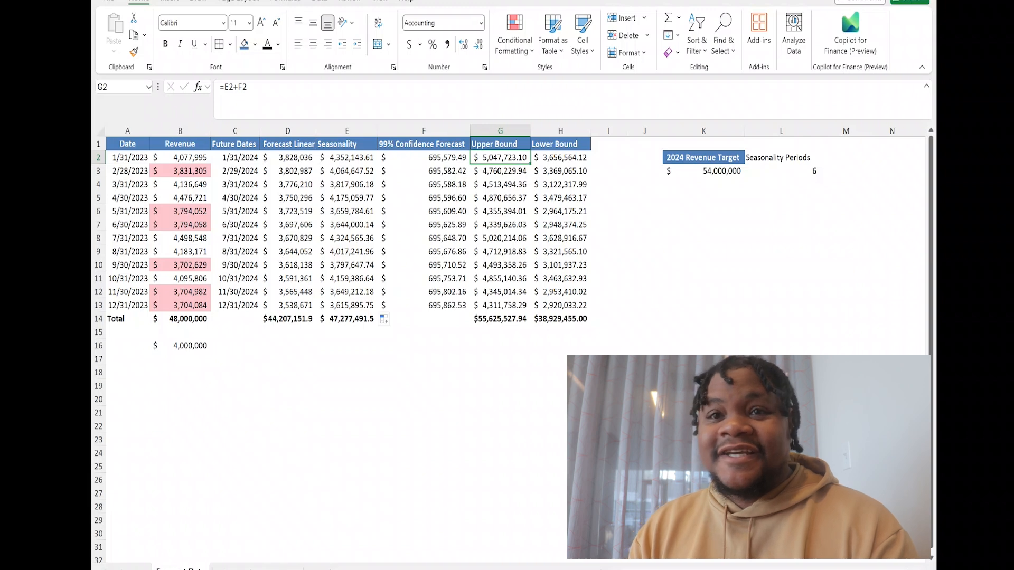
Examine the Forecast, Budget and Prior Year columns on the next sheet, and return to the forecast calculation sheet
key(ctrl+Page_Down)
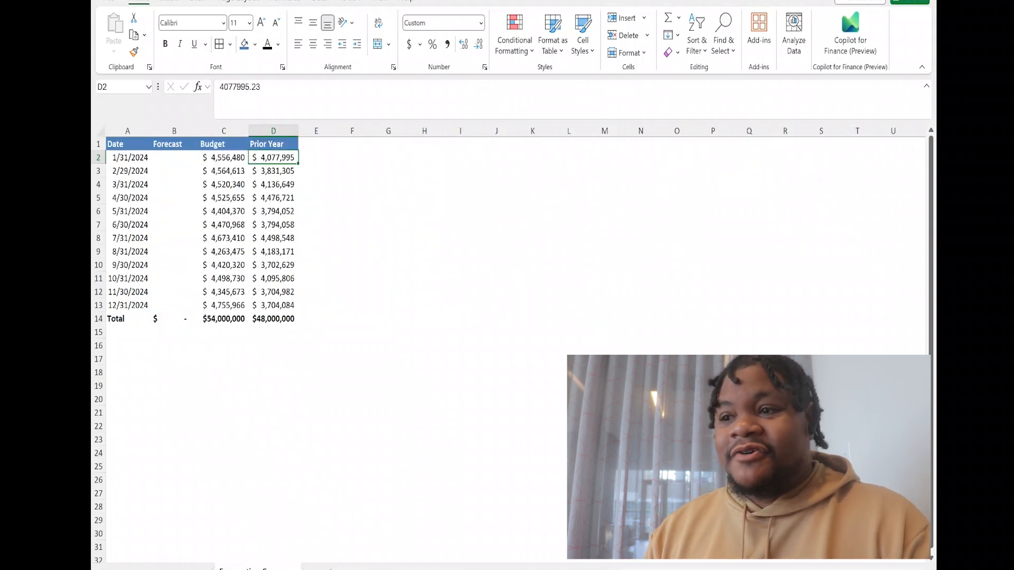
click(224, 158)
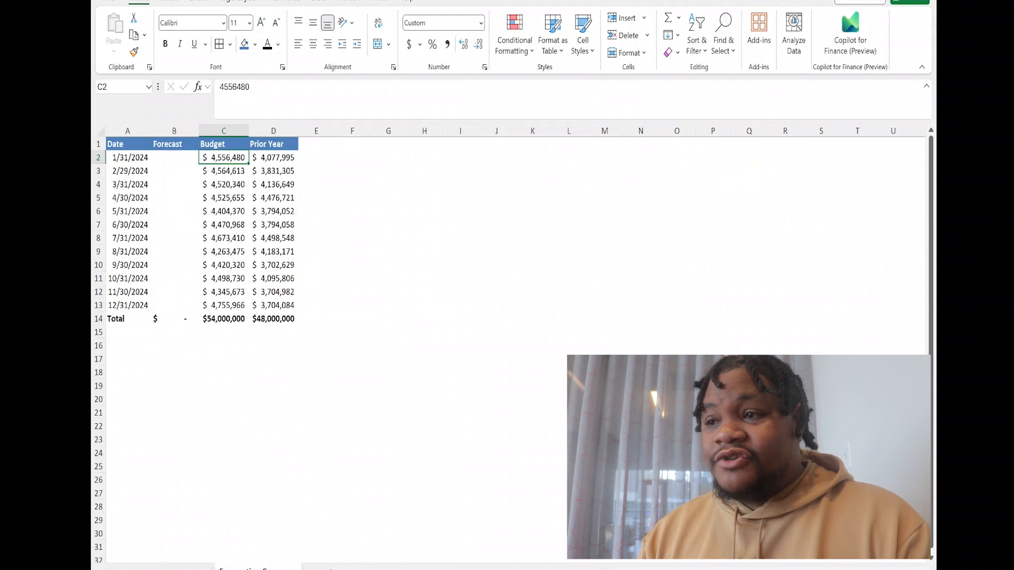
click(273, 158)
click(174, 157)
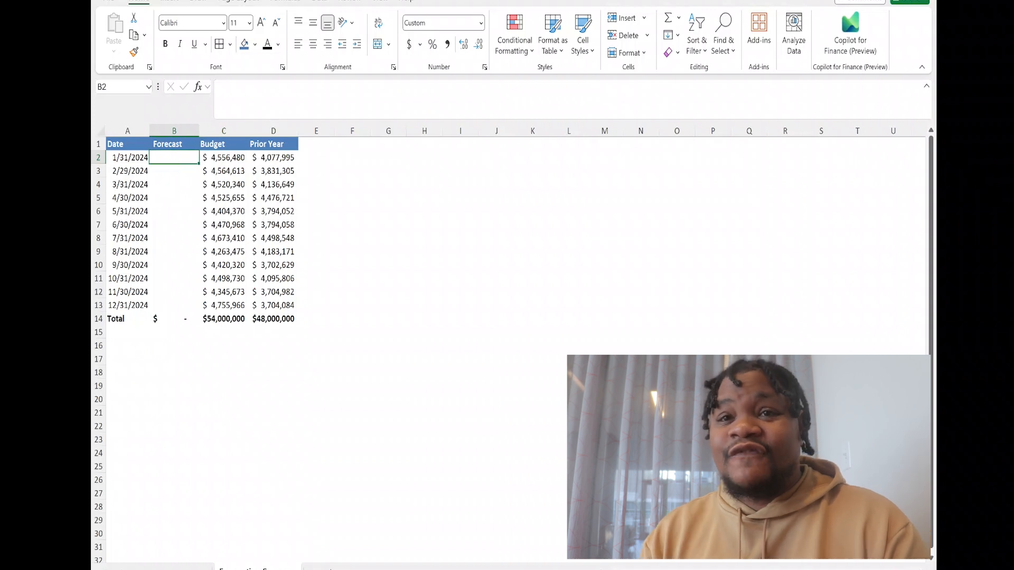
key(ctrl+Page_Up)
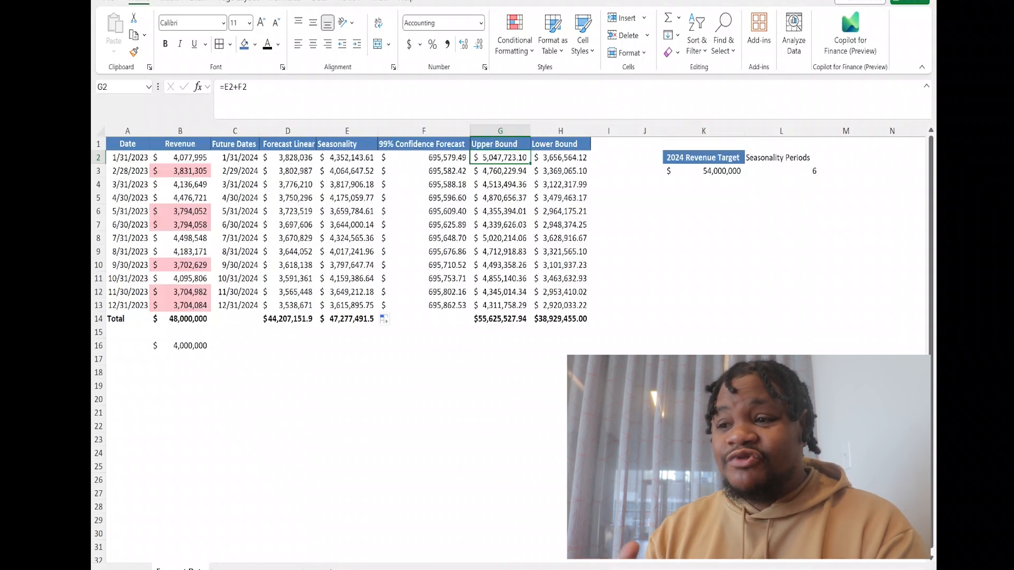